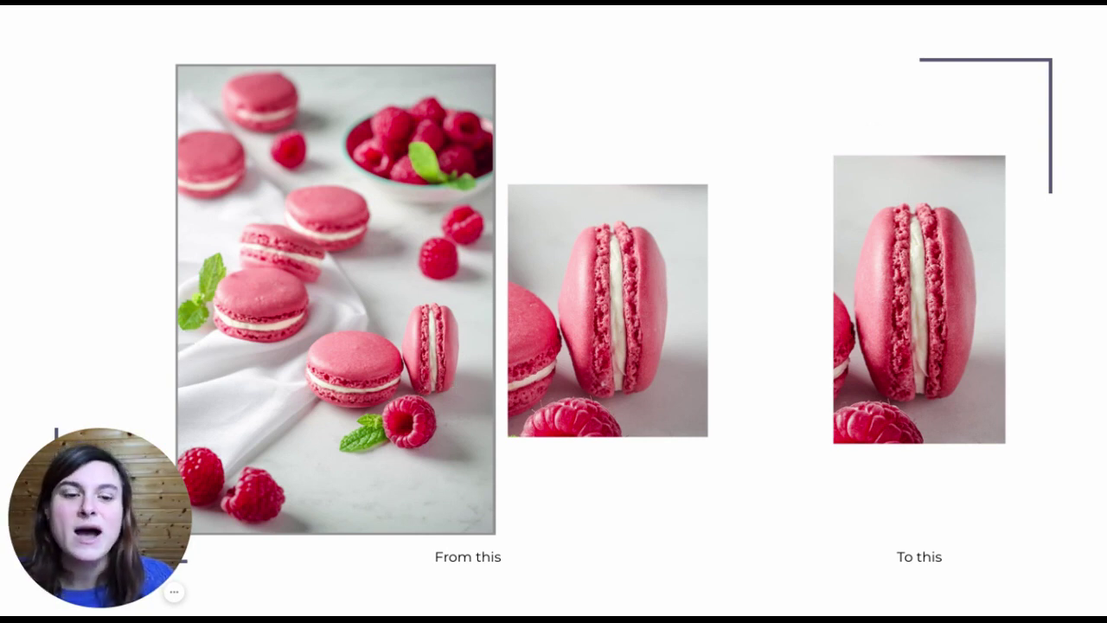
key(Right)
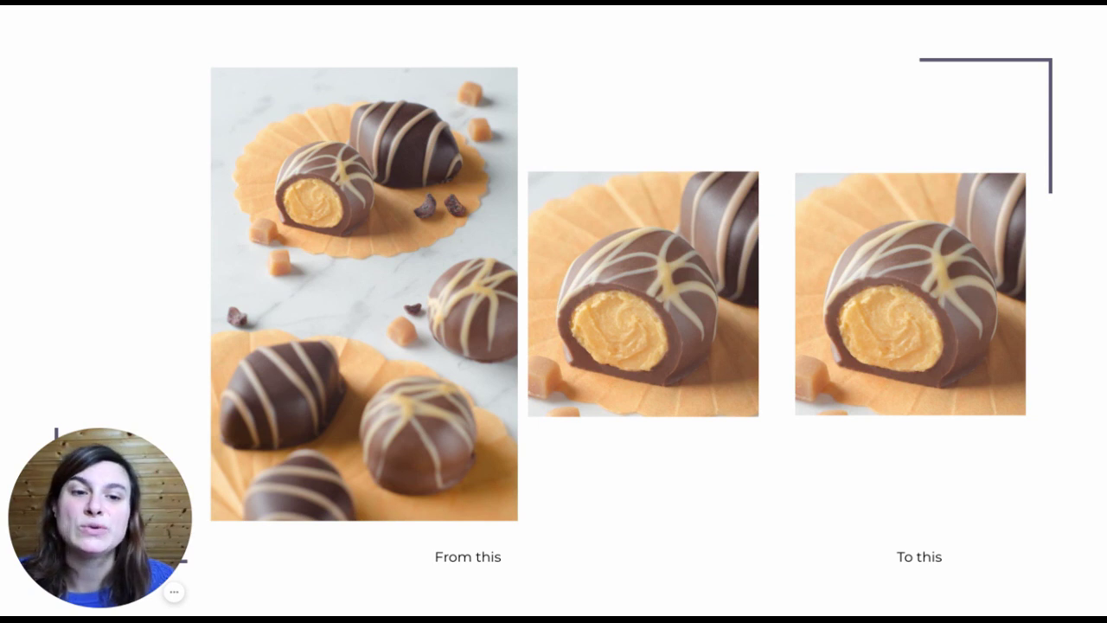
key(Right)
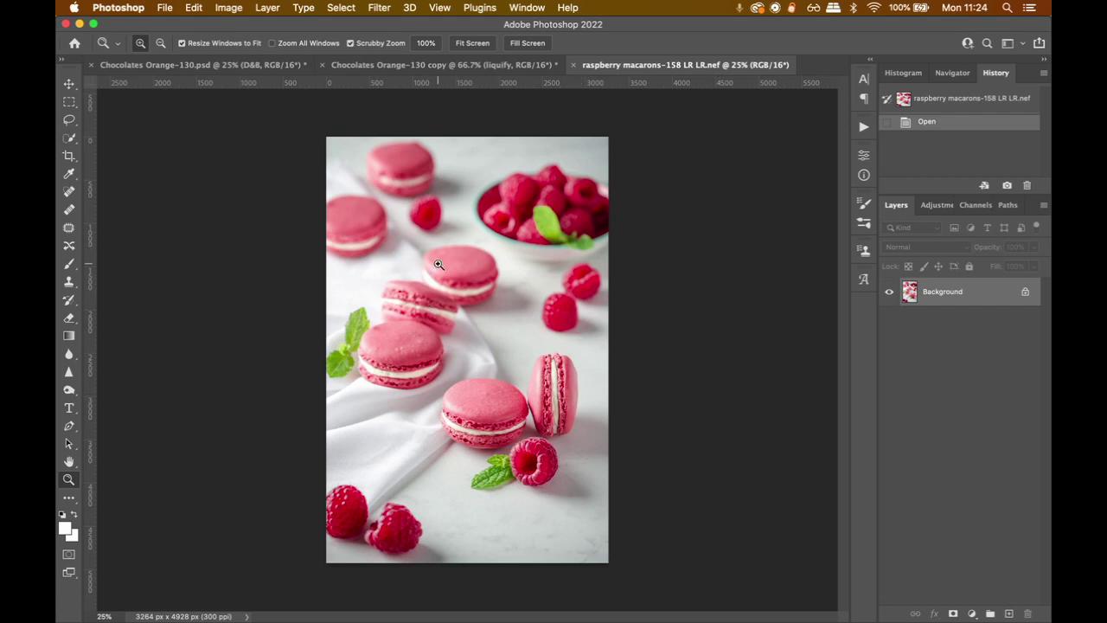
Step: Examine the shapes of the macarons, raspberries and bowl across the photo at 50% magnification
click(440, 264)
click(439, 264)
scroll(439, 264, down, 3)
scroll(439, 264, down, 2)
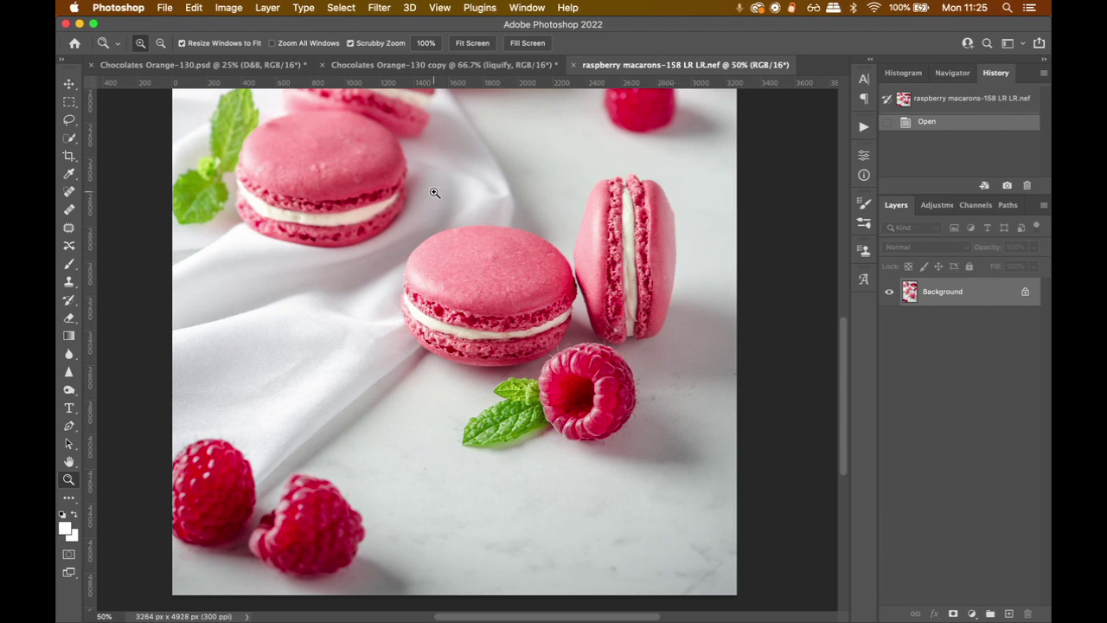
drag(316, 196, 427, 421)
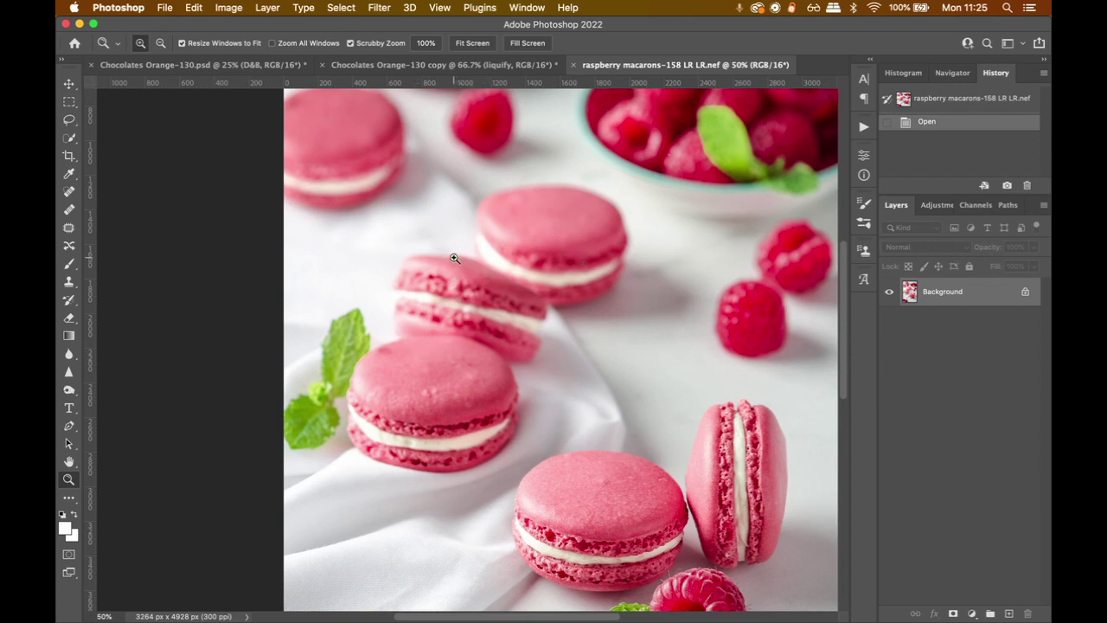
drag(482, 271, 482, 447)
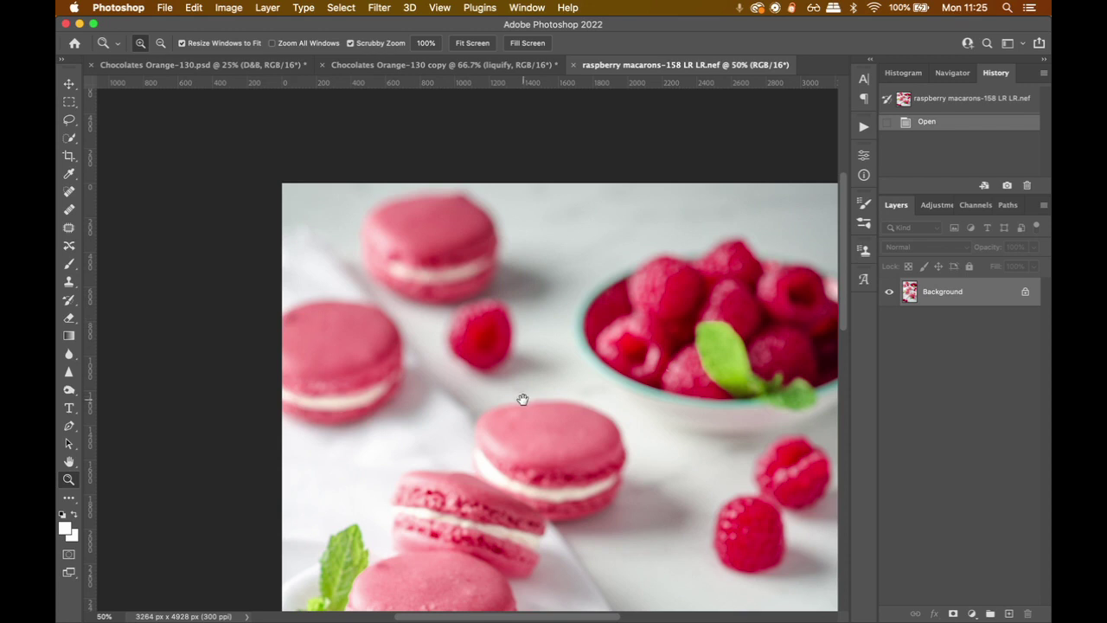
drag(521, 395, 403, 228)
drag(498, 378, 540, 315)
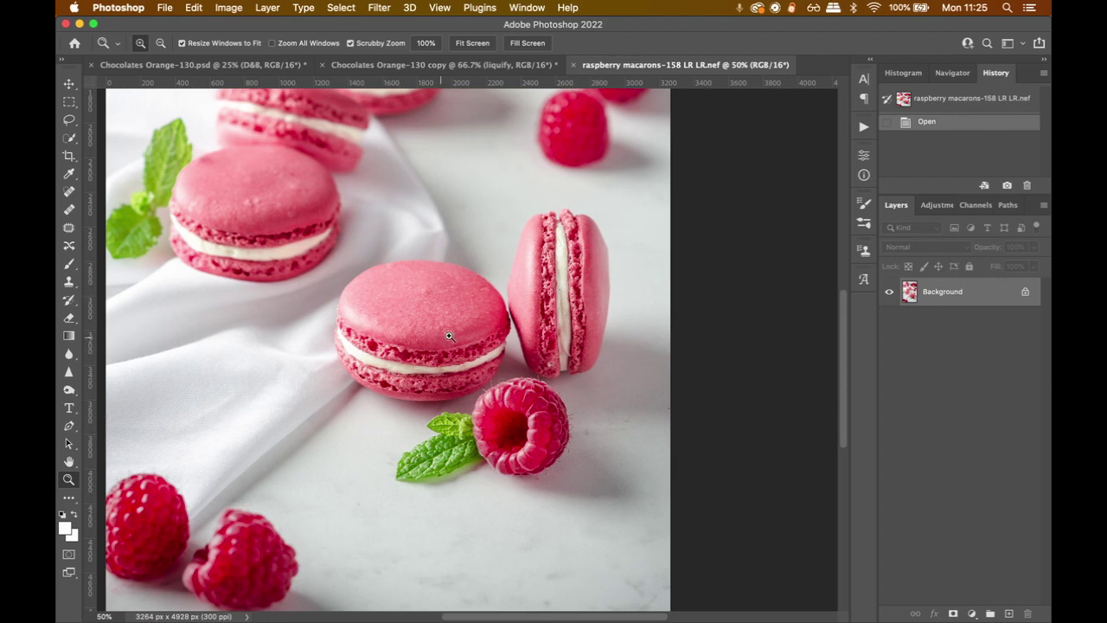
Step: Duplicate the Background layer under the name "Liquify"
right_click(934, 299)
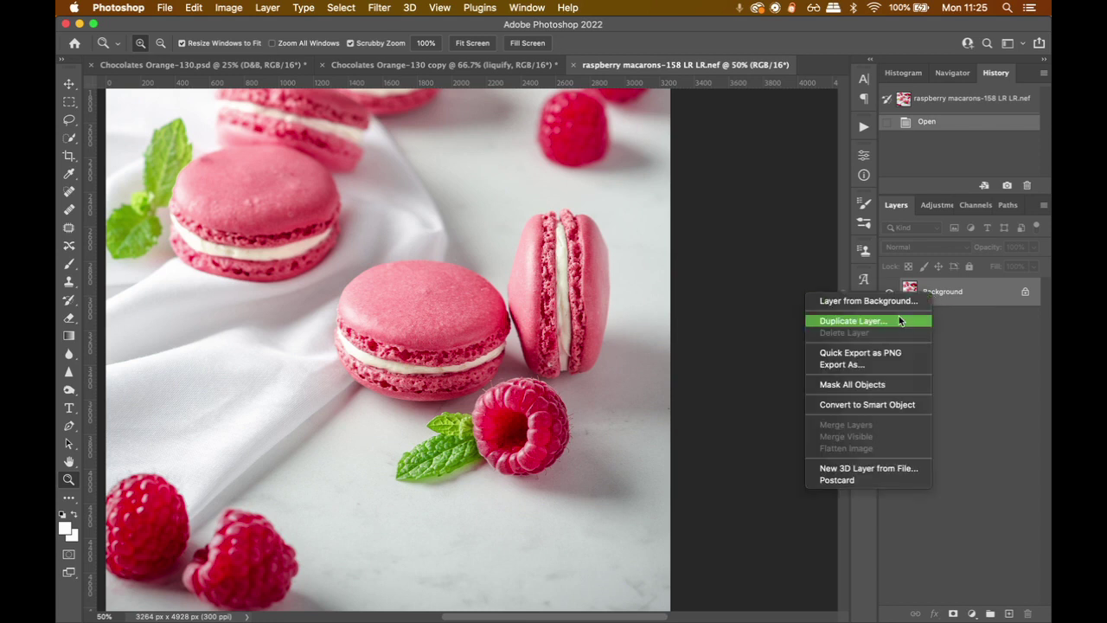
click(899, 320)
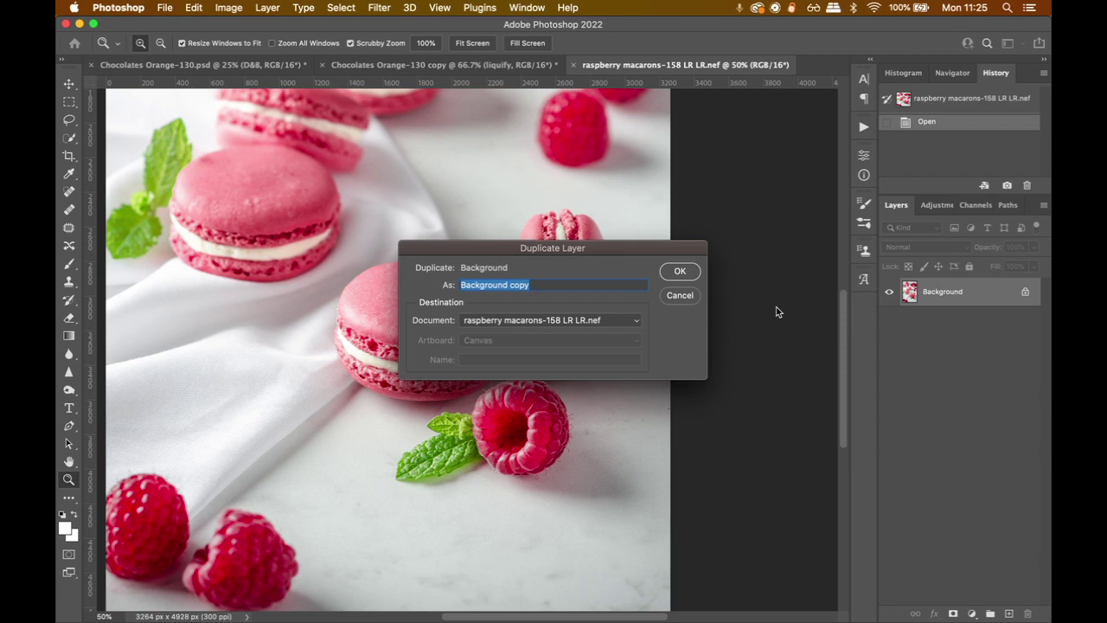
text(Liquify)
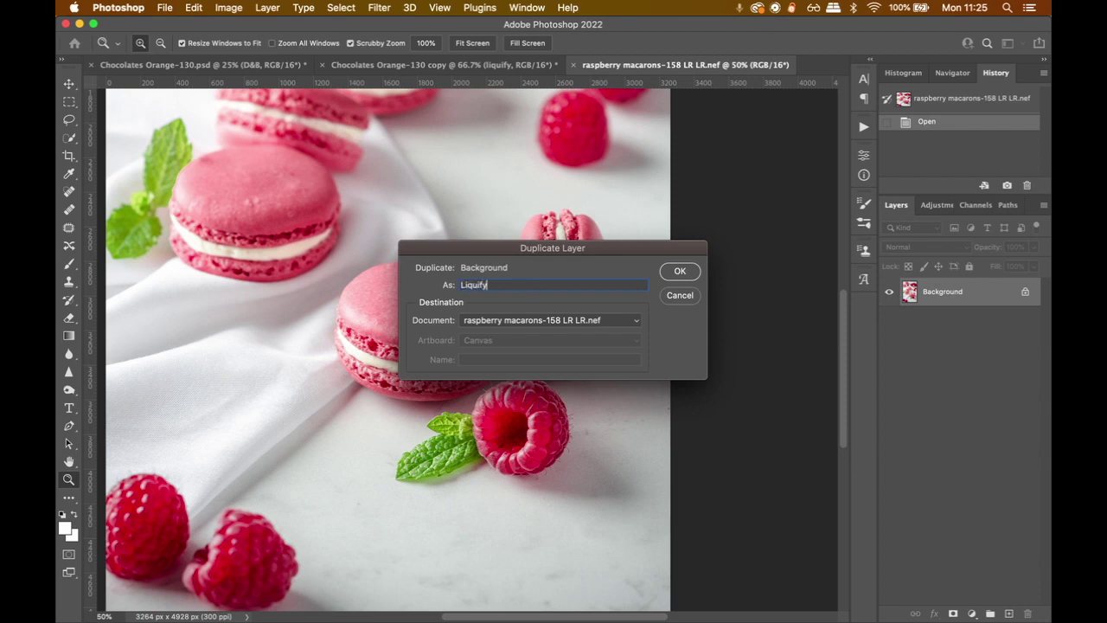
key(Return)
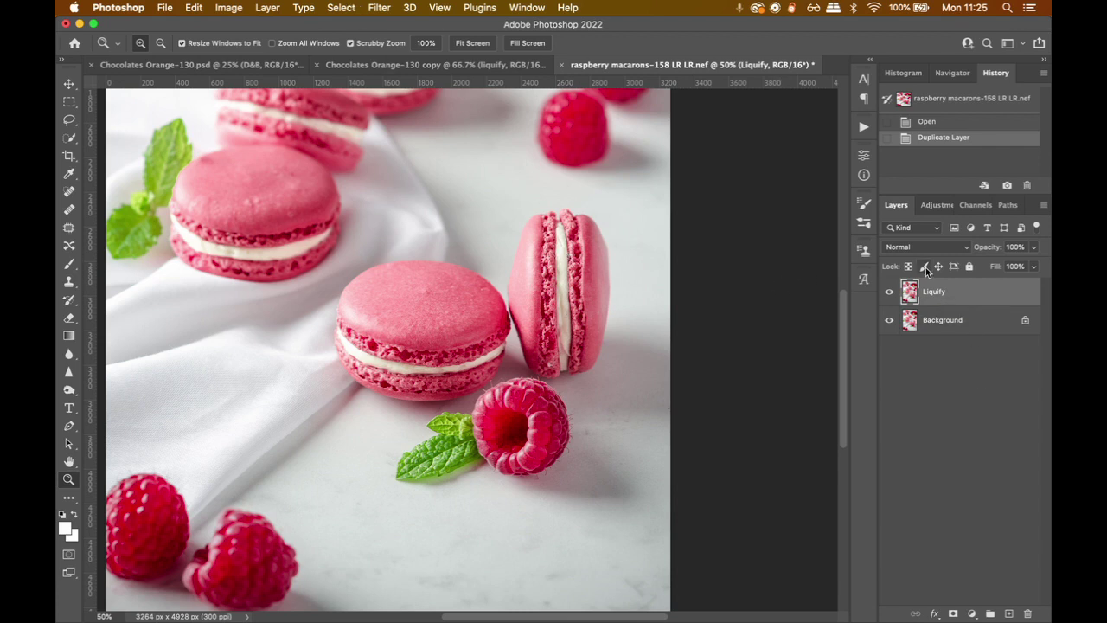
Step: Open the Liquify filter on the duplicated layer, framing the upright macaron beside the raspberry
click(377, 9)
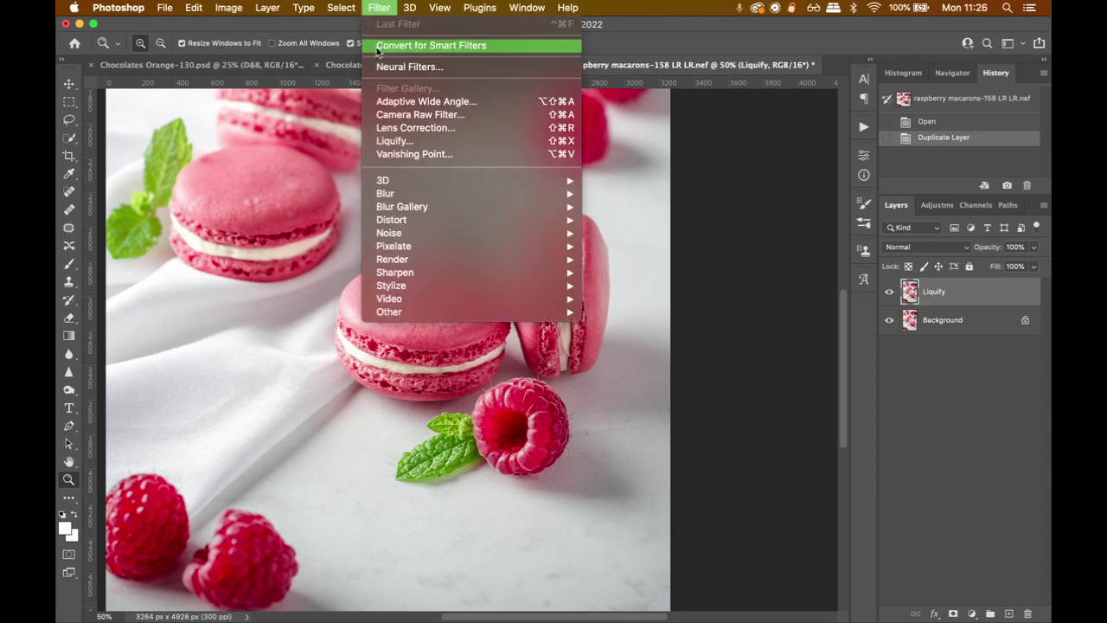
click(386, 143)
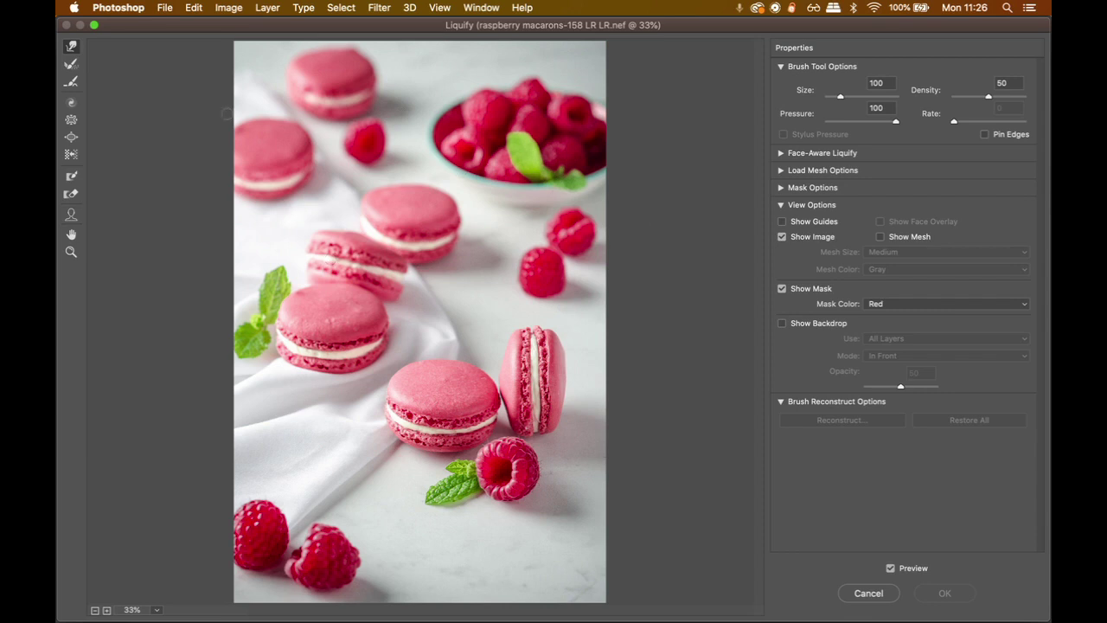
key(z)
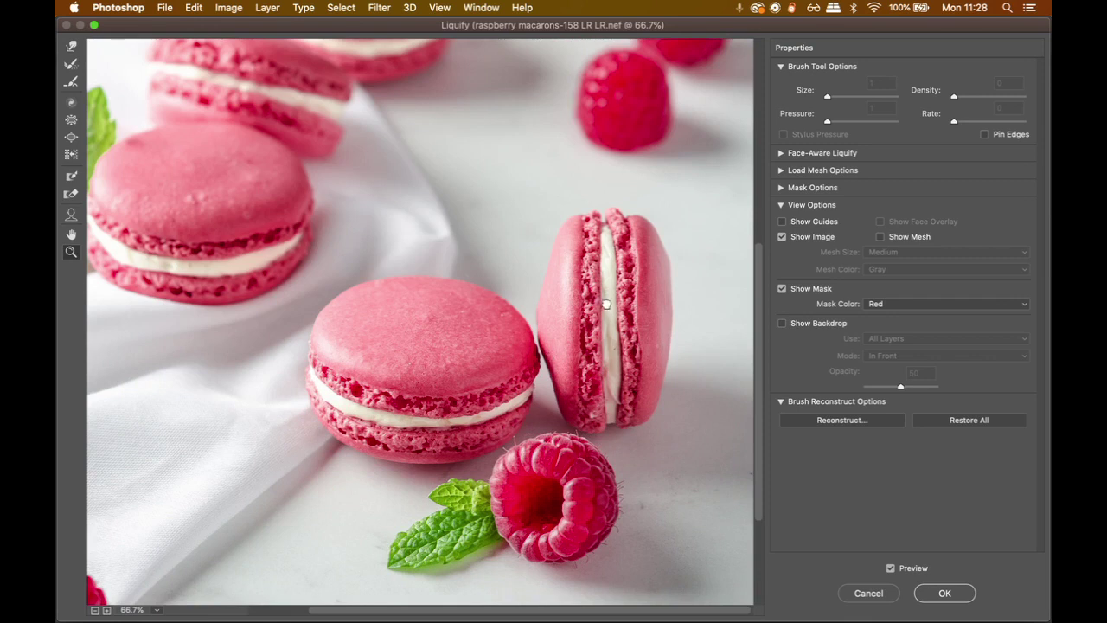
scroll(498, 260, down, 2)
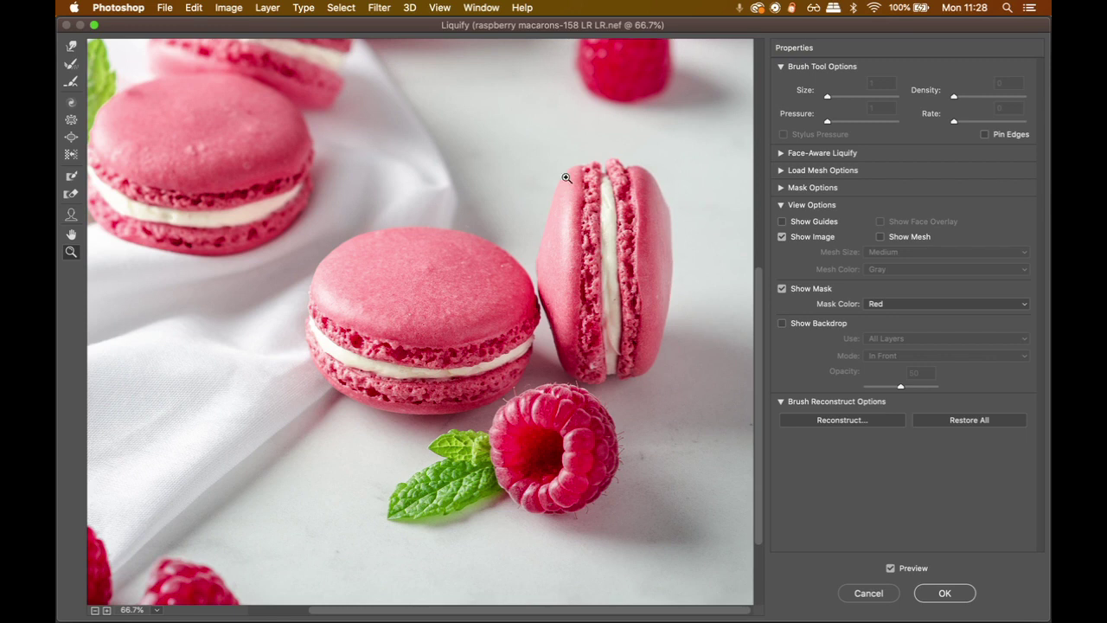
scroll(606, 251, up, 2)
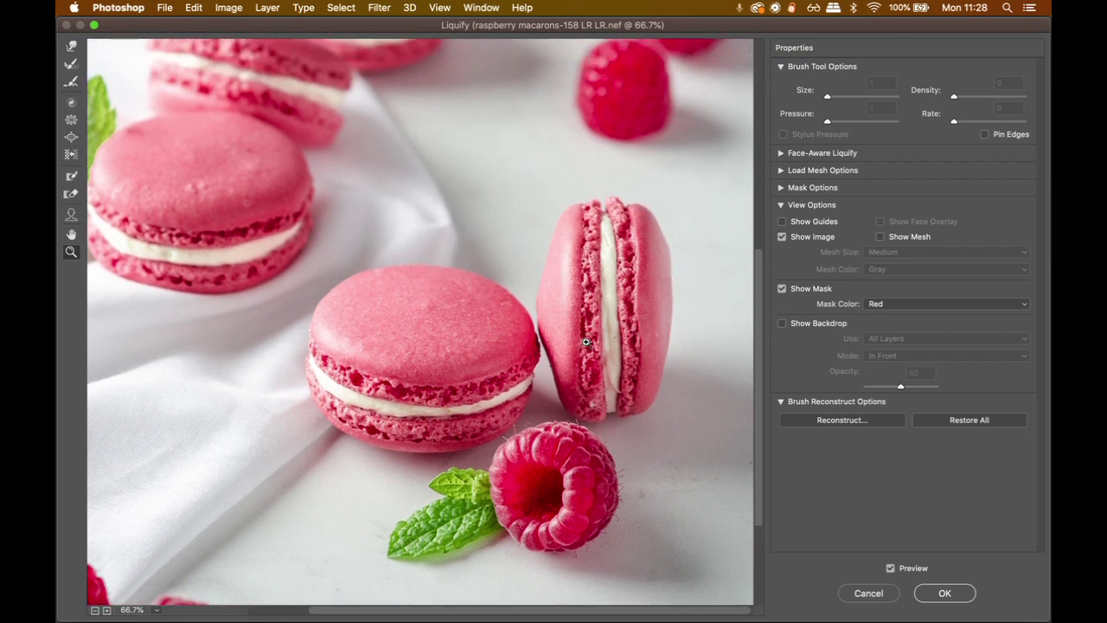
Step: Try the Forward Warp tool with a size 300 brush on the edges of the two front macarons, and undo the distortions
click(70, 47)
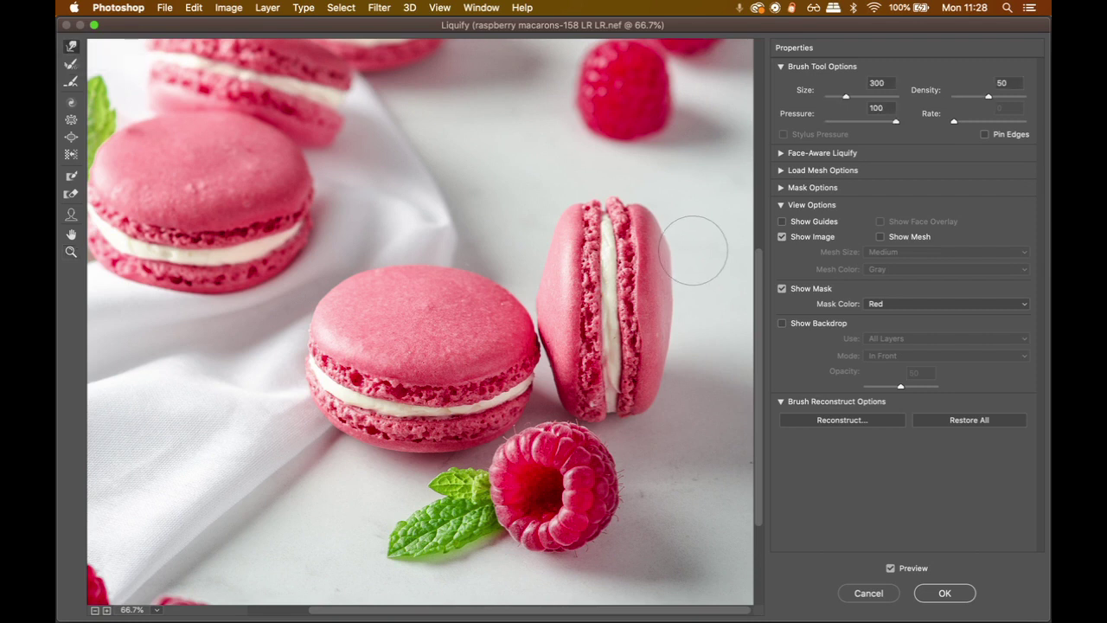
mouse_move(684, 248)
mouse_down()
mouse_move(648, 241)
mouse_move(573, 262)
mouse_move(733, 248)
mouse_move(553, 286)
mouse_move(706, 279)
mouse_move(561, 303)
mouse_move(710, 296)
mouse_up()
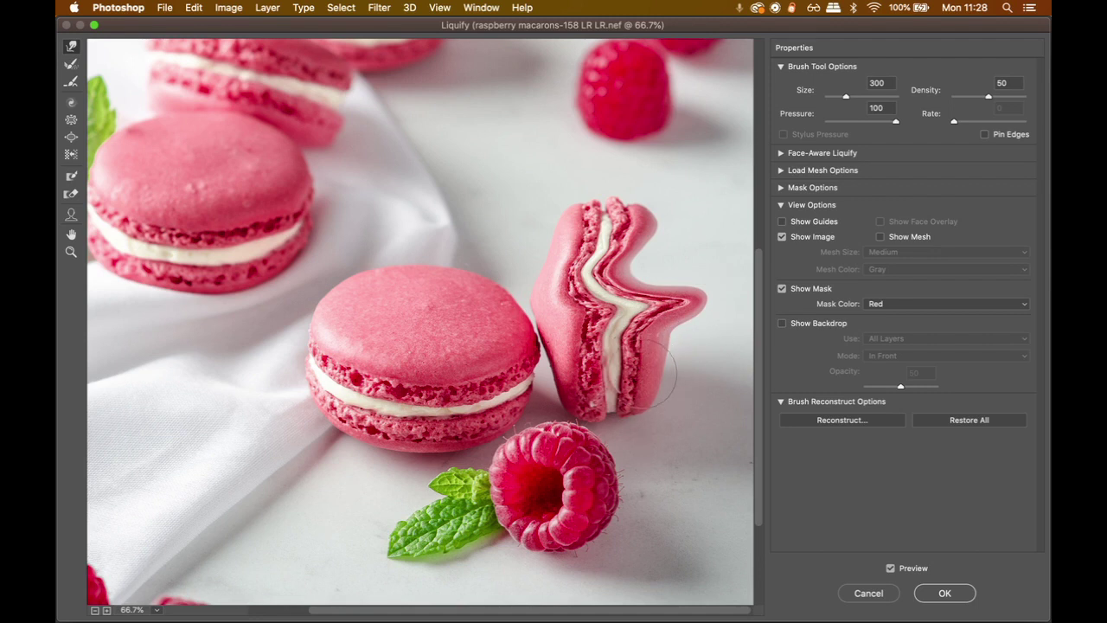
mouse_move(668, 381)
mouse_down()
mouse_move(632, 376)
mouse_move(683, 372)
mouse_up()
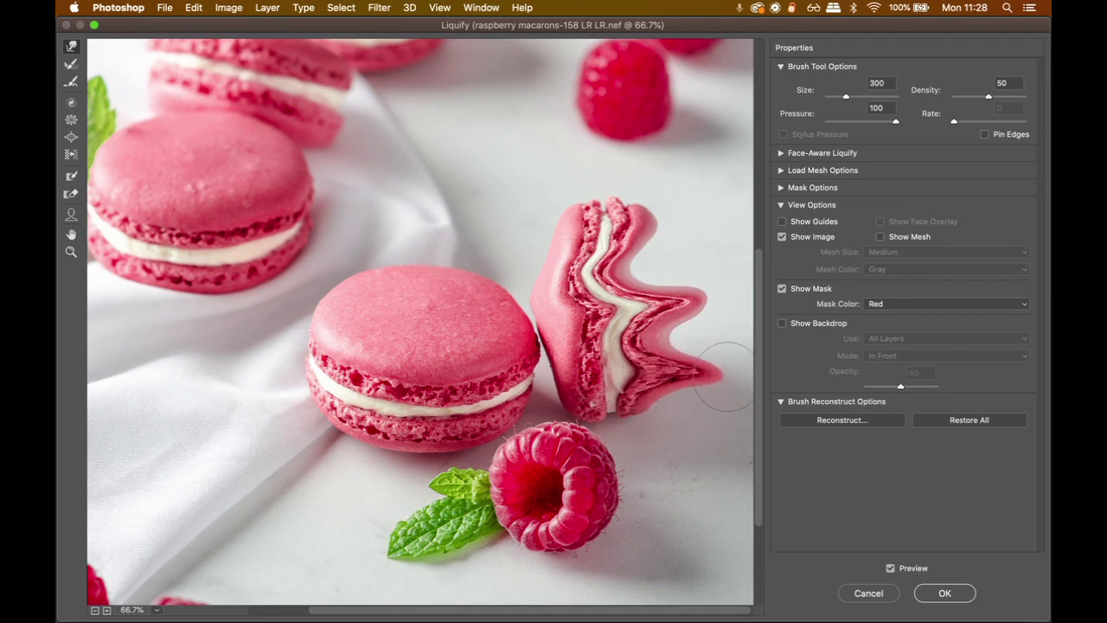
drag(497, 278, 524, 222)
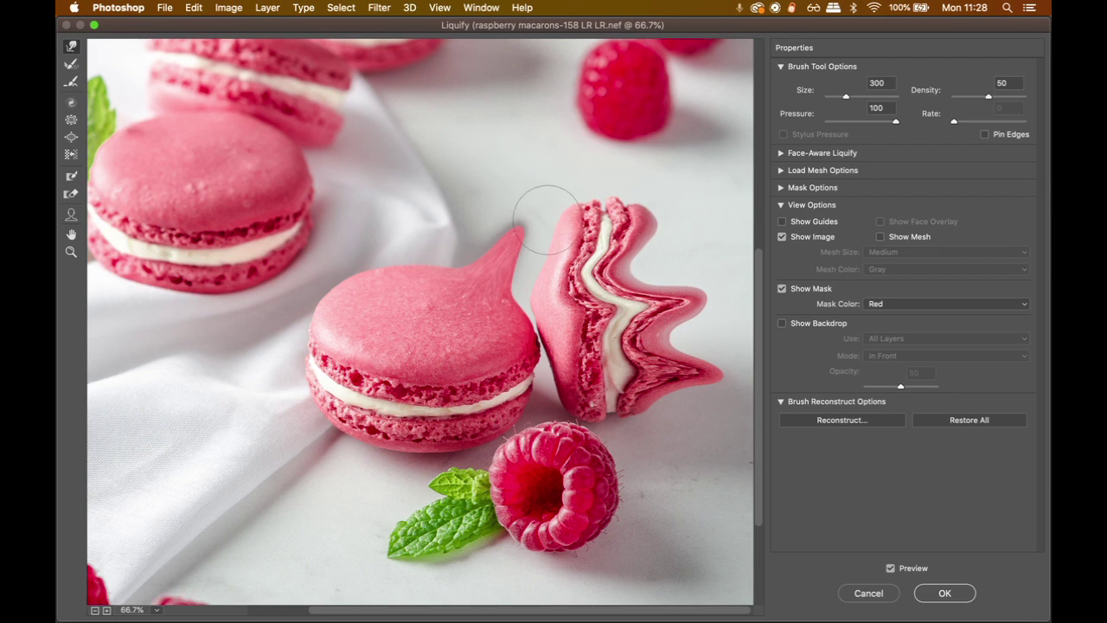
key(super+z)
key(super+z)
key(super+z)
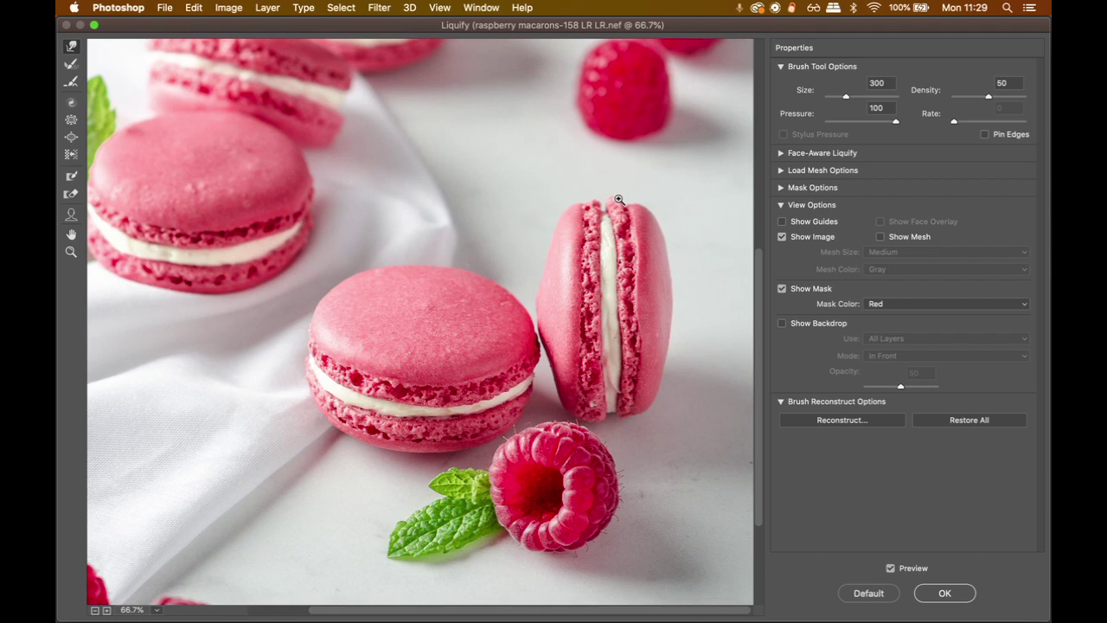
mouse_move(619, 199)
mouse_down()
mouse_move(691, 249)
mouse_move(667, 240)
mouse_move(677, 273)
mouse_move(675, 244)
mouse_up()
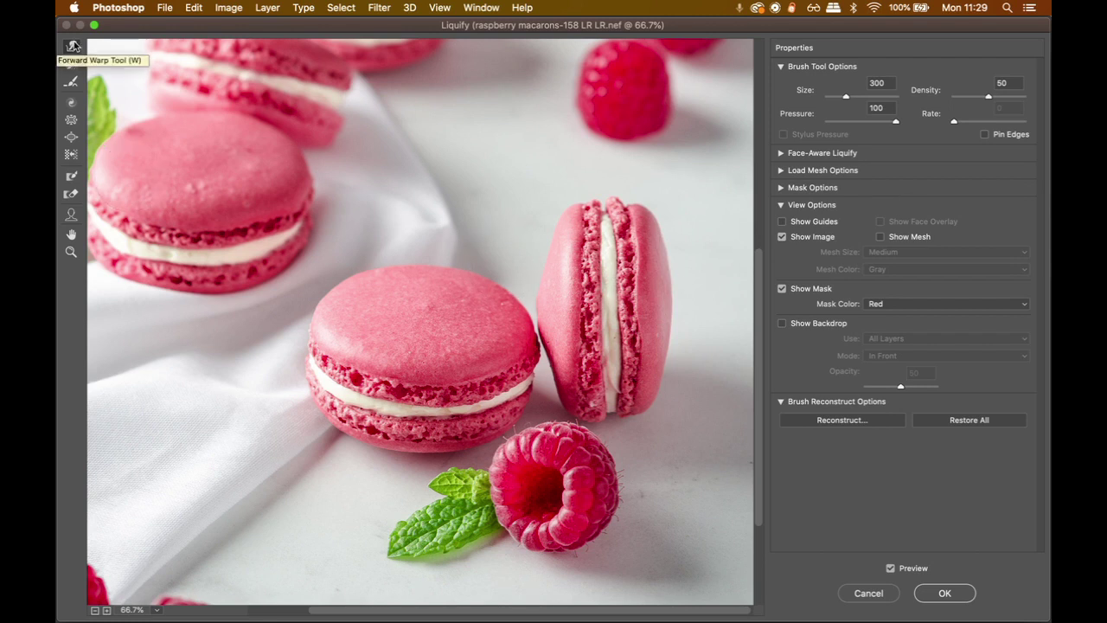
Step: Switch to the Reconstruct tool and enlarge its brush
click(71, 67)
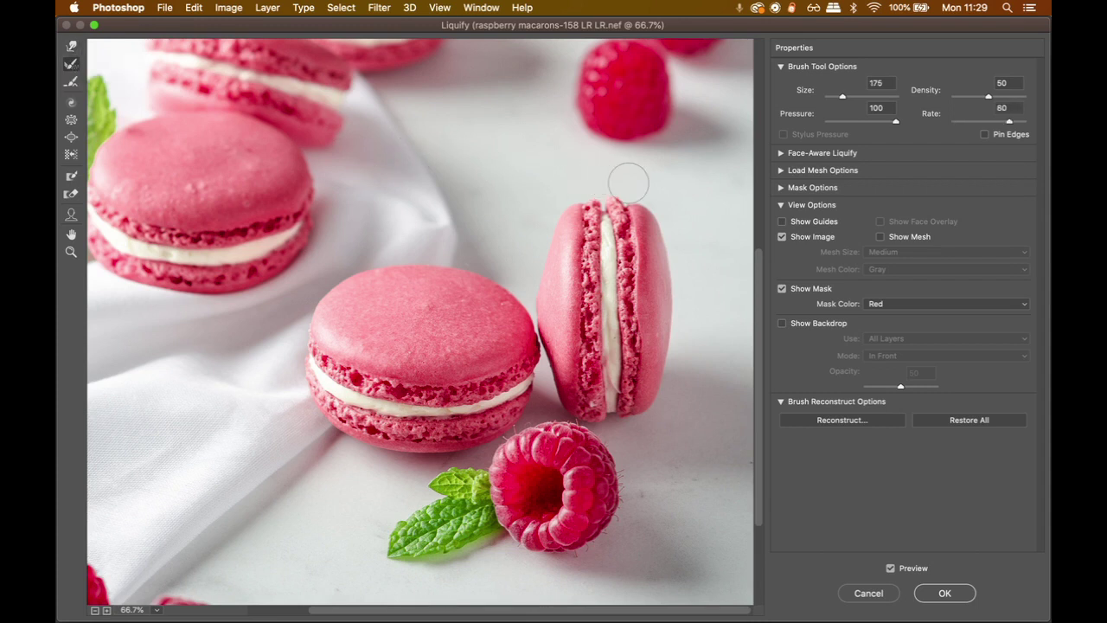
key(bracketright)
key(bracketright)
Step: Try the Twirl Clockwise tool with a size 400 brush on the upper part of the upright macaron, and undo the twirl
click(71, 103)
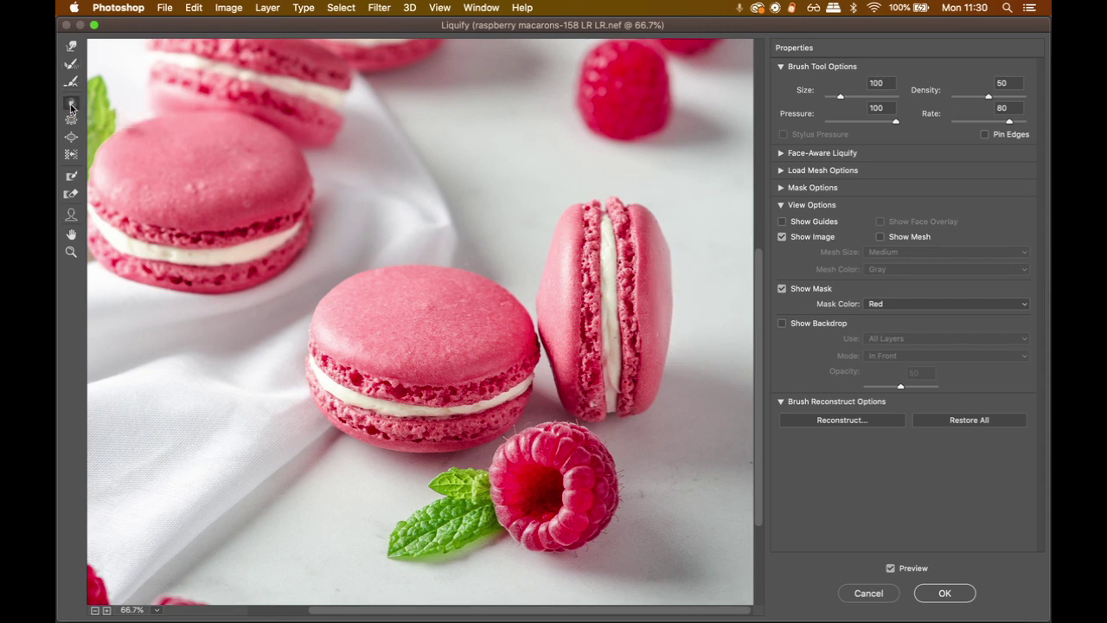
key(bracketright)
key(bracketright)
key(bracketright)
key(bracketright)
key(bracketright)
drag(645, 226, 618, 246)
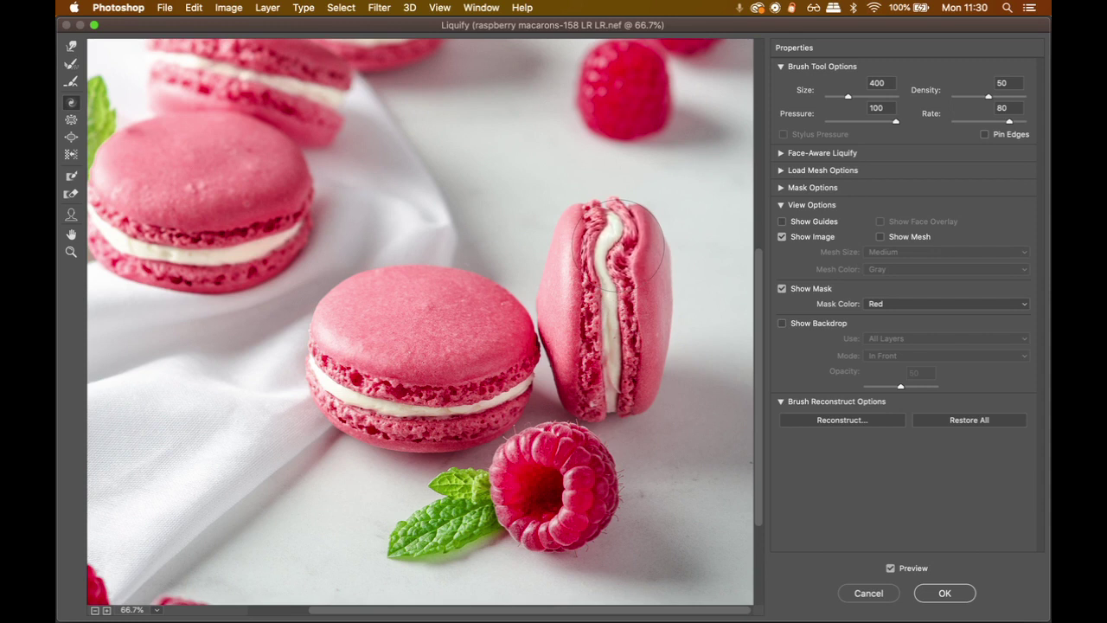
key(super+alt+z)
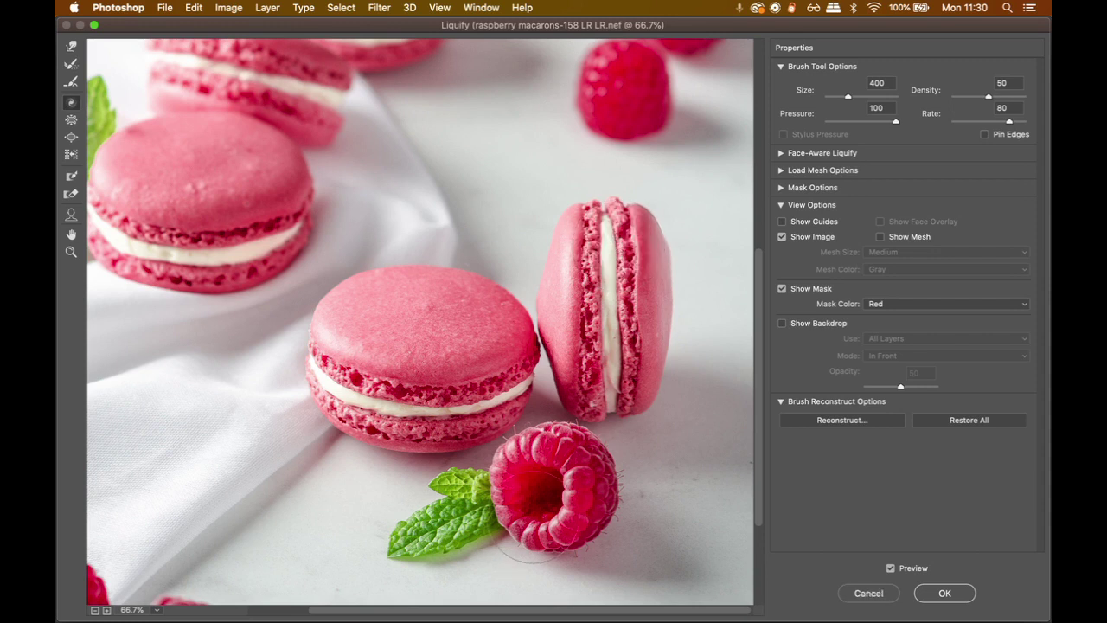
Step: Twirl the mint leaves and the raspberry beside the front macarons with the brush size set to 900
key(bracketright)
key(bracketright)
key(bracketright)
key(bracketright)
key(bracketright)
scroll(452, 517, down, 5)
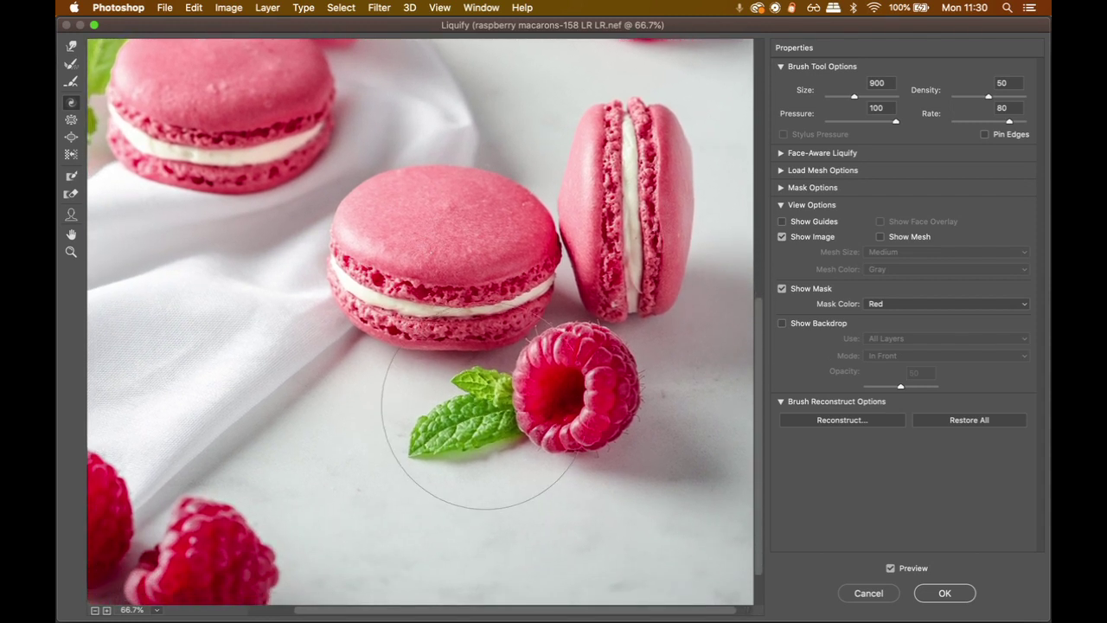
mouse_move(432, 425)
mouse_down()
mouse_move(421, 440)
mouse_move(395, 437)
mouse_up()
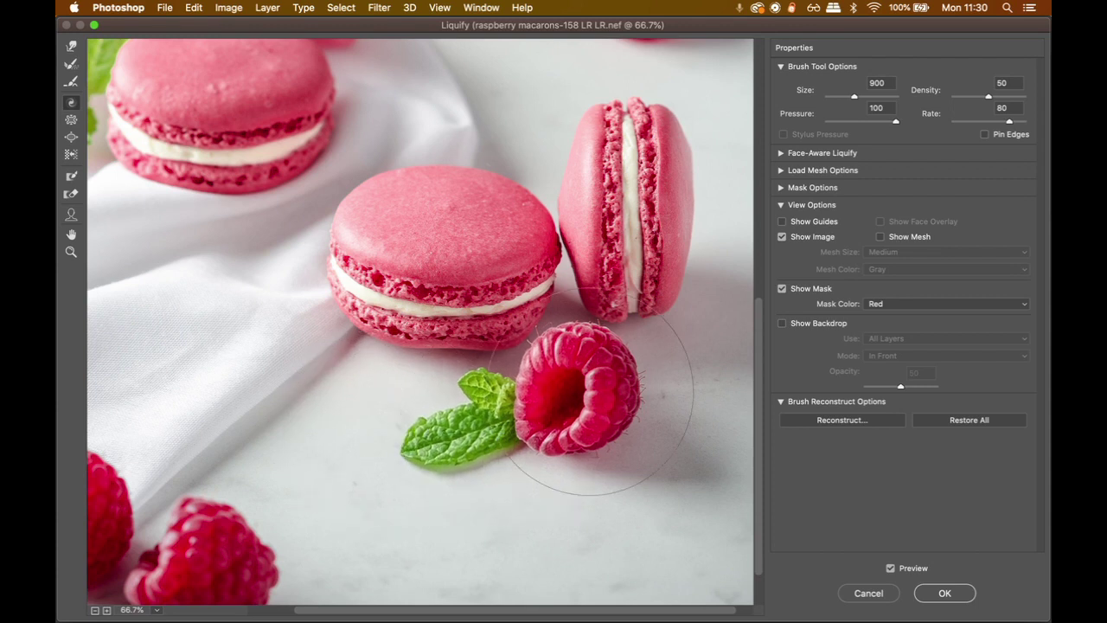
mouse_move(591, 405)
mouse_down()
mouse_move(580, 421)
mouse_move(531, 433)
mouse_move(539, 420)
mouse_up()
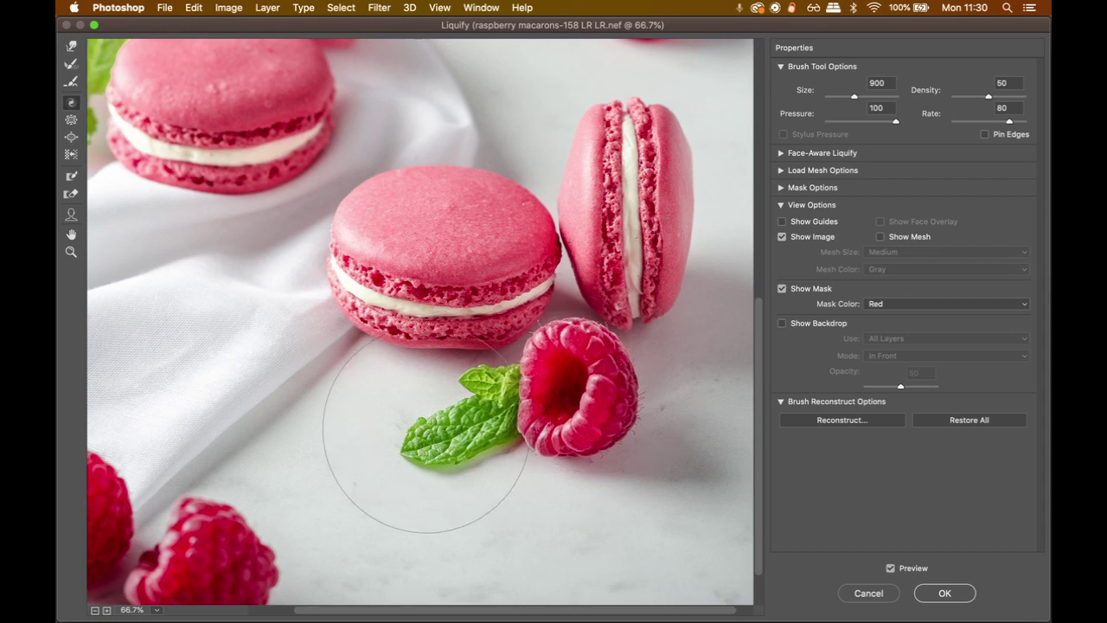
drag(420, 433, 428, 433)
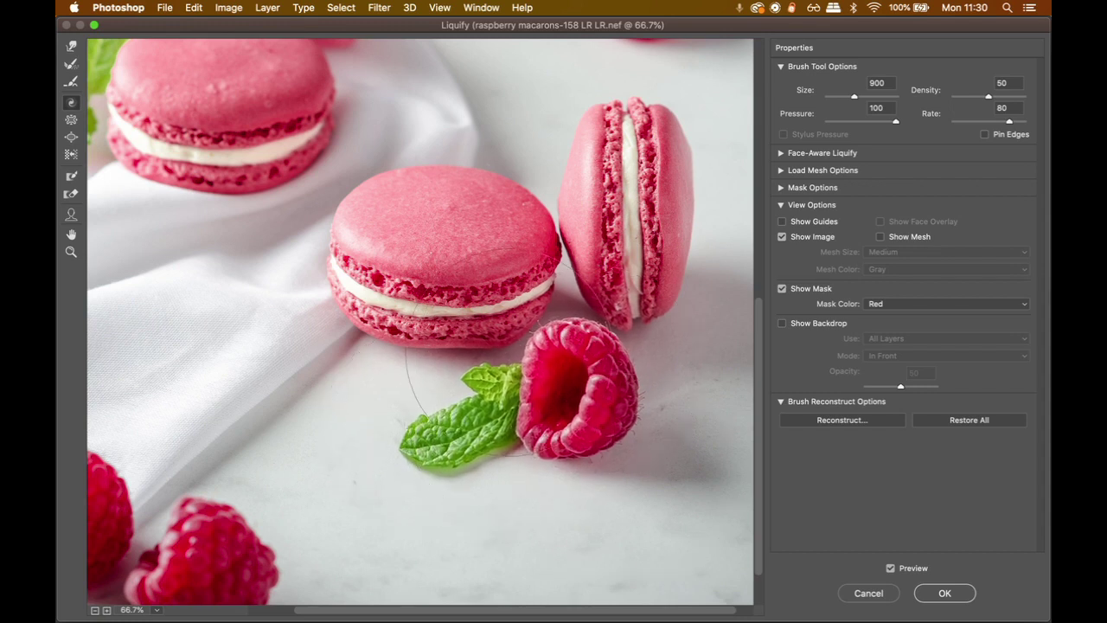
key(alt)
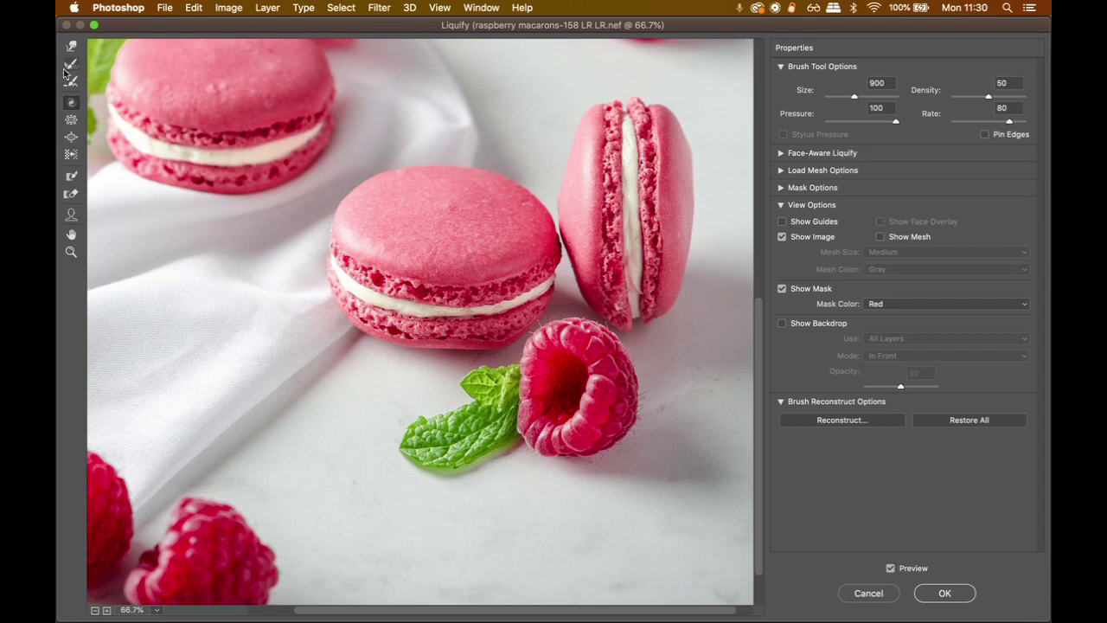
Step: Restore the twirled raspberry and mint leaves using the Reconstruct tool with a size 700 brush
click(70, 66)
key(bracketright)
mouse_move(562, 380)
mouse_down()
mouse_move(647, 398)
mouse_move(535, 395)
mouse_move(488, 451)
mouse_move(511, 384)
mouse_up()
key(bracketright)
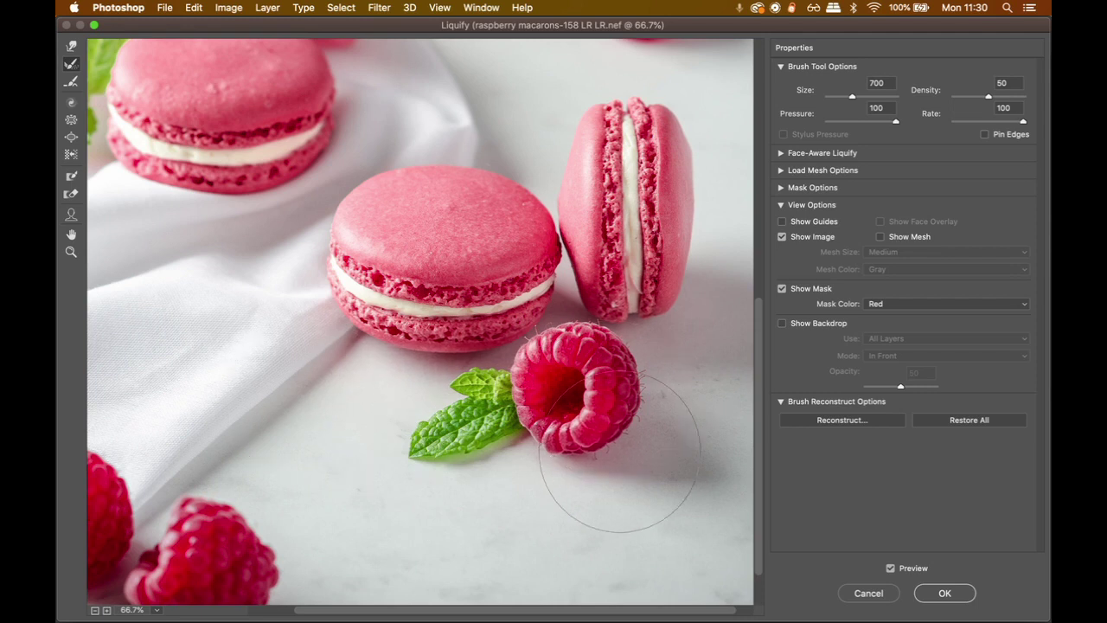
click(618, 482)
Step: Shrink the centre of the raspberry and the mint leaf beside it using the Pucker tool with a size 700 brush
click(72, 120)
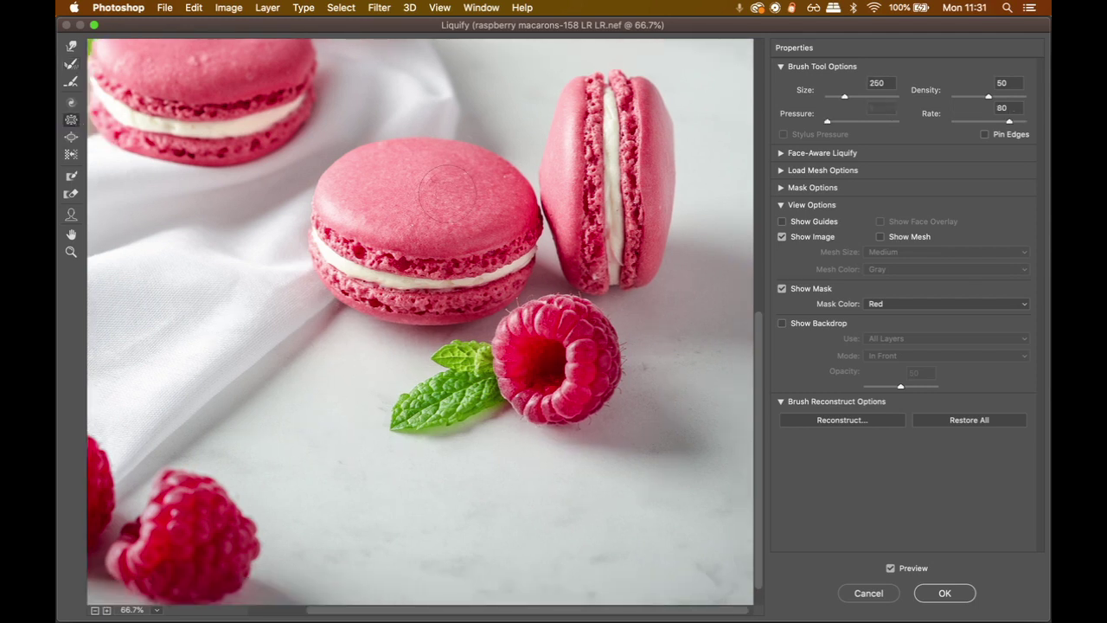
key(bracketright)
key(bracketright)
key(bracketright)
key(bracketright)
key(bracketright)
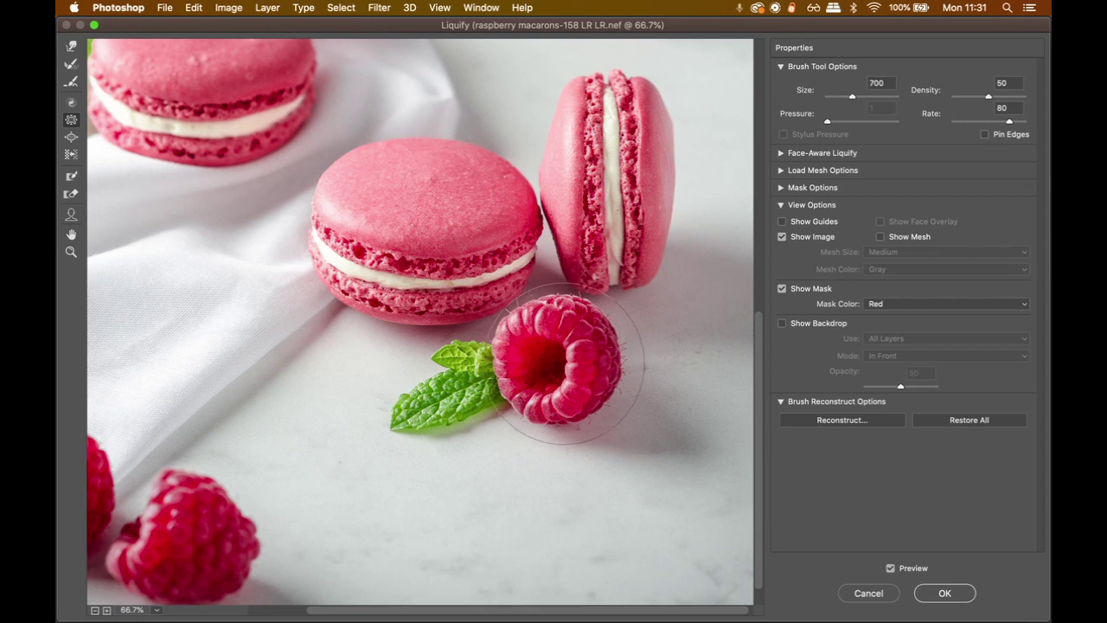
drag(567, 365, 567, 364)
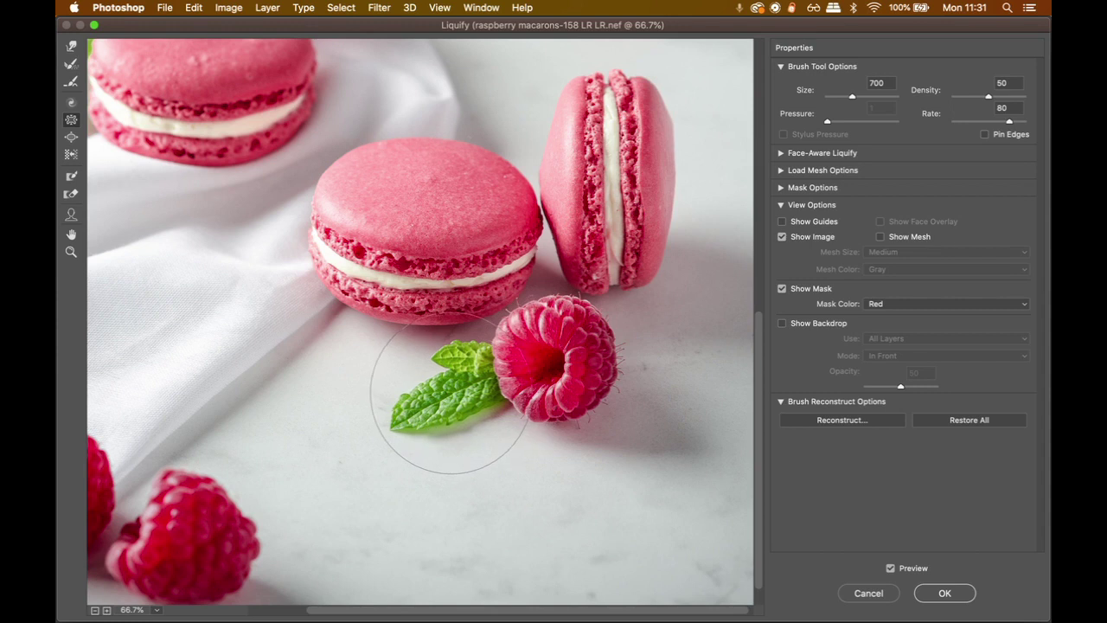
mouse_move(450, 394)
mouse_down()
mouse_move(415, 412)
mouse_move(475, 399)
mouse_up()
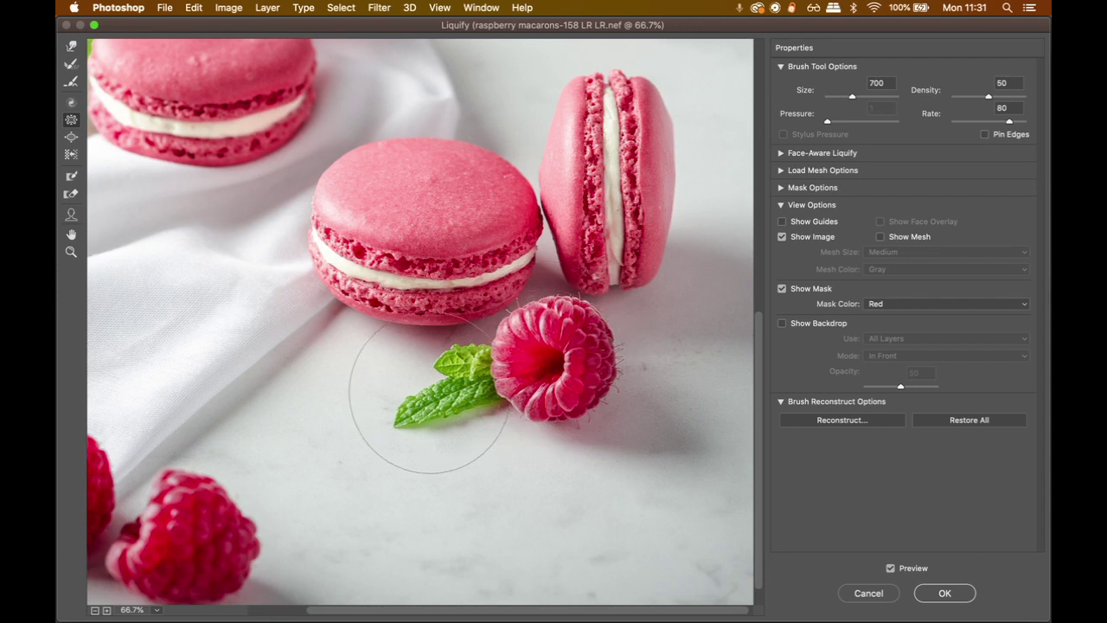
Step: Enlarge the raspberries and mint leaves with the Bloat tool and a size 800 brush, and restore the whole image
click(70, 139)
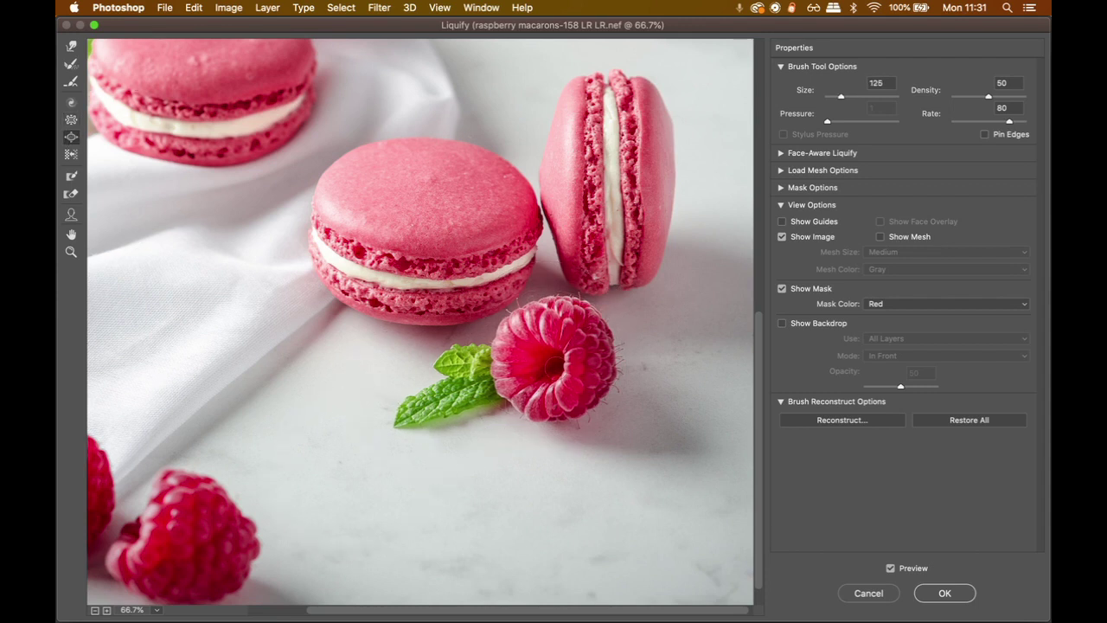
key(bracketright)
key(bracketright)
key(bracketright)
key(bracketright)
drag(558, 368, 558, 367)
mouse_move(444, 395)
mouse_down()
mouse_move(658, 401)
mouse_move(456, 437)
mouse_move(448, 372)
mouse_move(539, 378)
mouse_move(459, 389)
mouse_up()
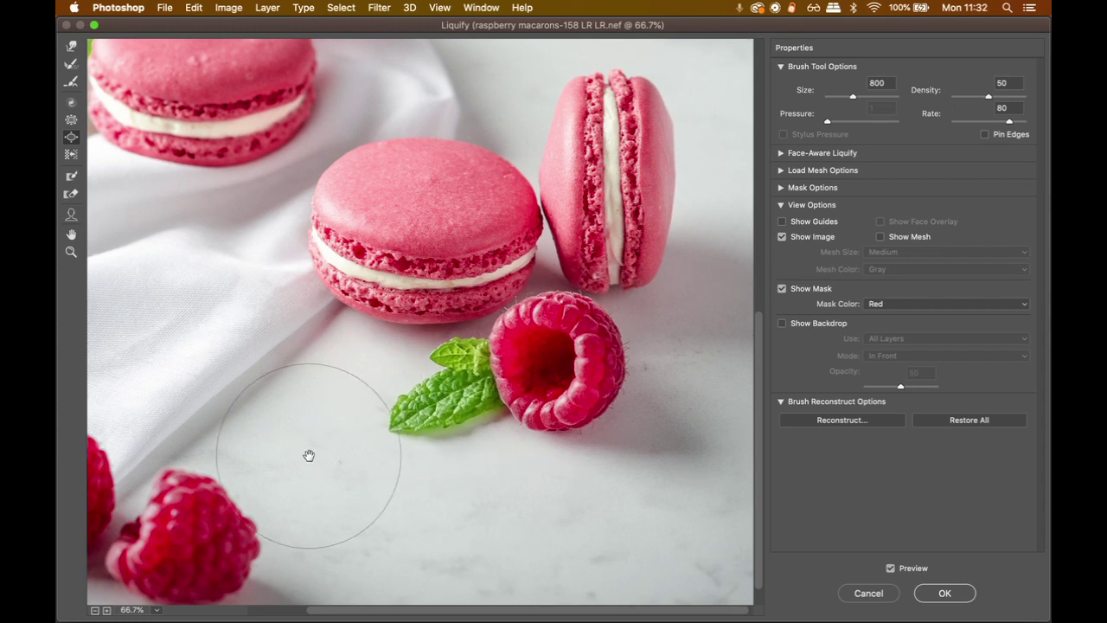
drag(309, 453, 383, 433)
mouse_move(255, 530)
mouse_down()
mouse_move(263, 488)
mouse_move(291, 514)
mouse_move(230, 536)
mouse_move(304, 526)
mouse_move(126, 465)
mouse_move(127, 435)
mouse_move(161, 451)
mouse_move(119, 503)
mouse_move(163, 501)
mouse_move(173, 468)
mouse_up()
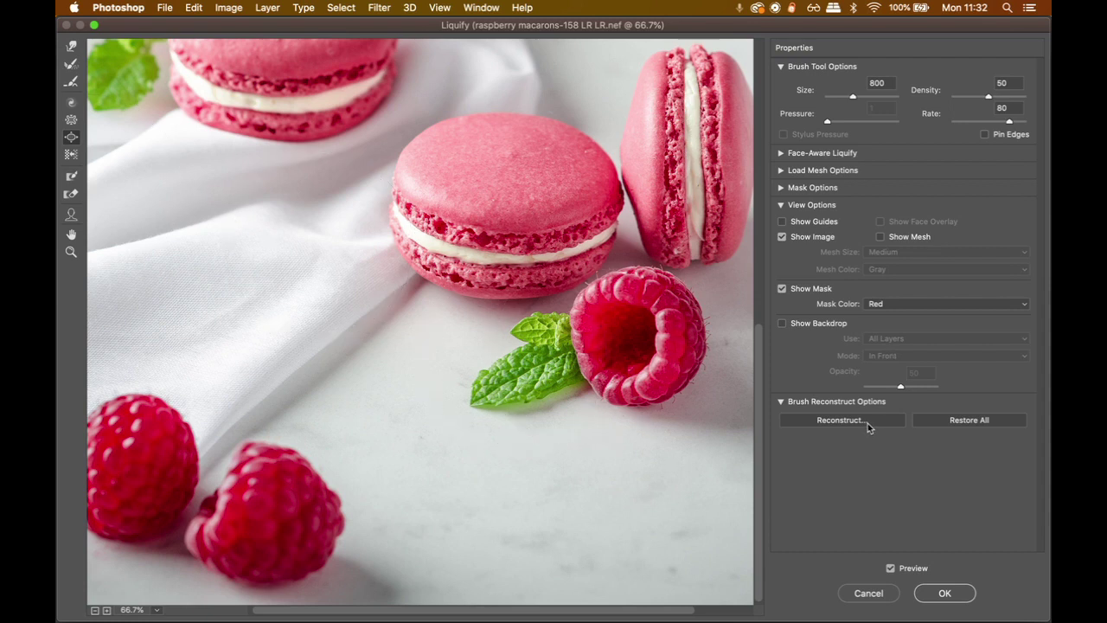
click(926, 425)
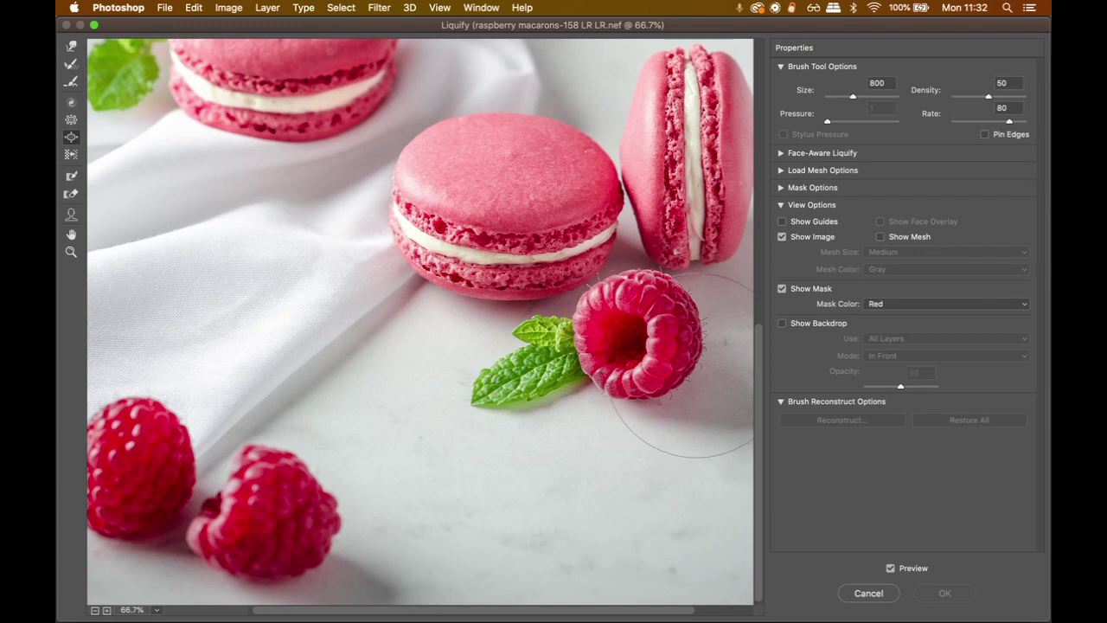
Step: Push the outer edge of the upright macaron inward using the Forward Warp tool with a size 700 brush
scroll(536, 302, up, 5)
scroll(536, 303, right, 3)
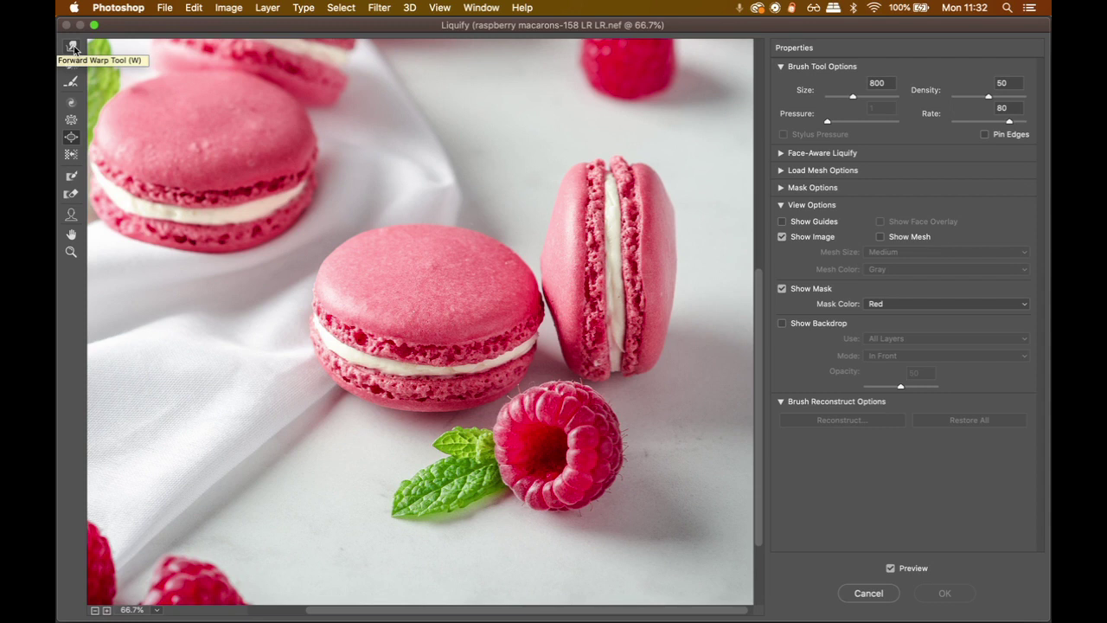
click(72, 47)
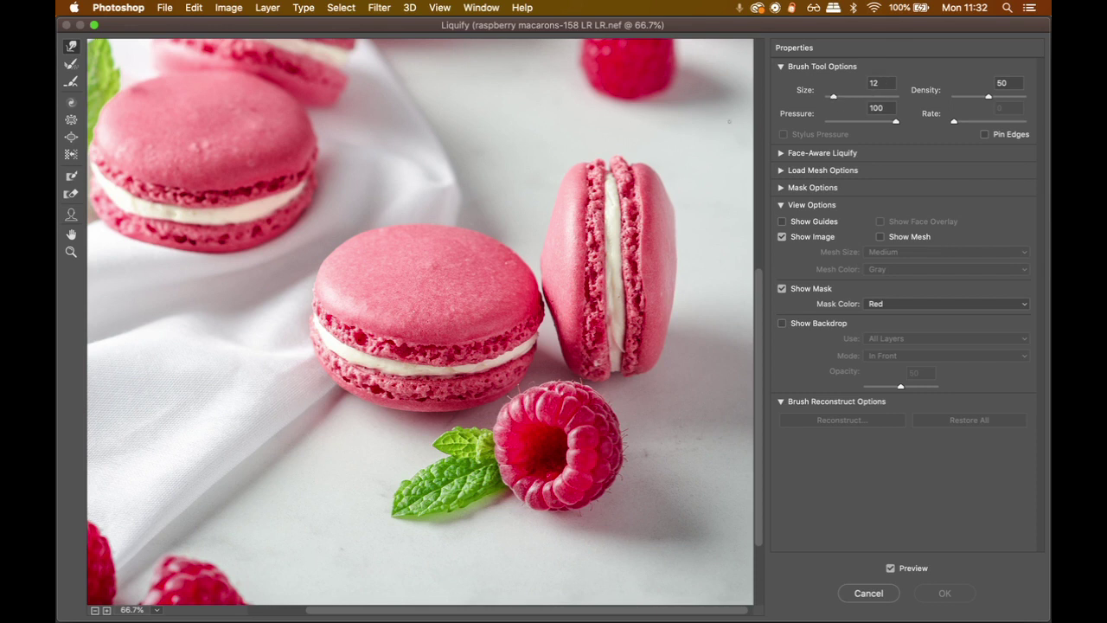
drag(868, 98, 864, 98)
key(bracketleft)
key(bracketleft)
key(bracketleft)
key(bracketleft)
key(bracketleft)
key(bracketleft)
key(bracketleft)
key(bracketleft)
key(bracketleft)
mouse_move(720, 190)
mouse_down()
mouse_move(677, 199)
mouse_move(722, 258)
mouse_move(648, 259)
mouse_move(674, 260)
mouse_move(671, 209)
mouse_move(679, 242)
mouse_up()
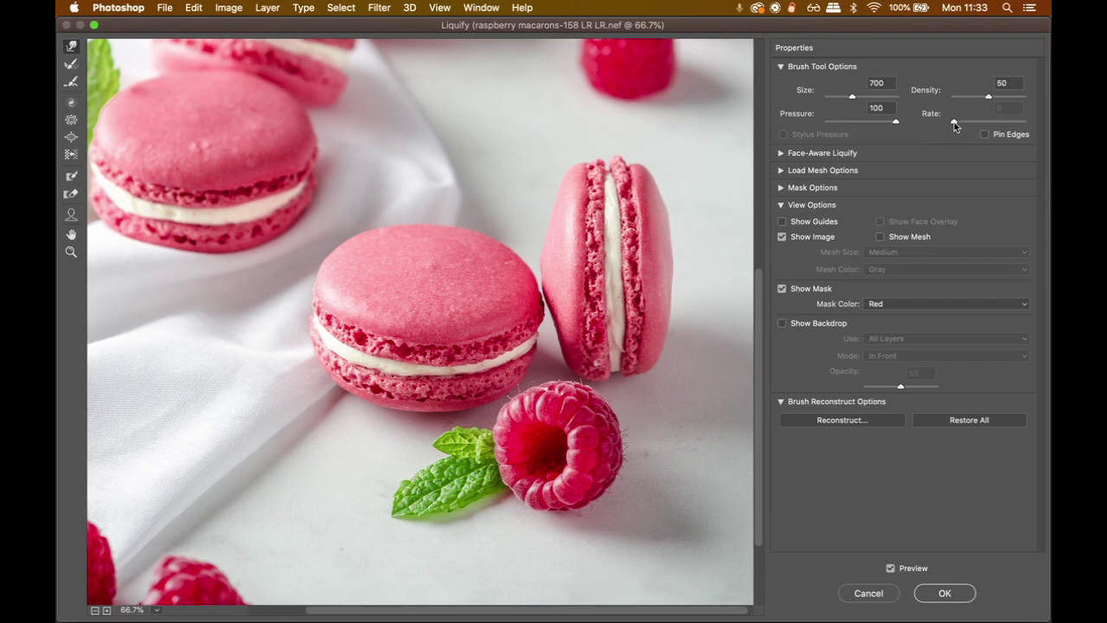
Step: Bend the middle of the upright macaron and squeeze its upper part by warping at pressure 100
drag(895, 126, 863, 122)
drag(648, 284, 527, 251)
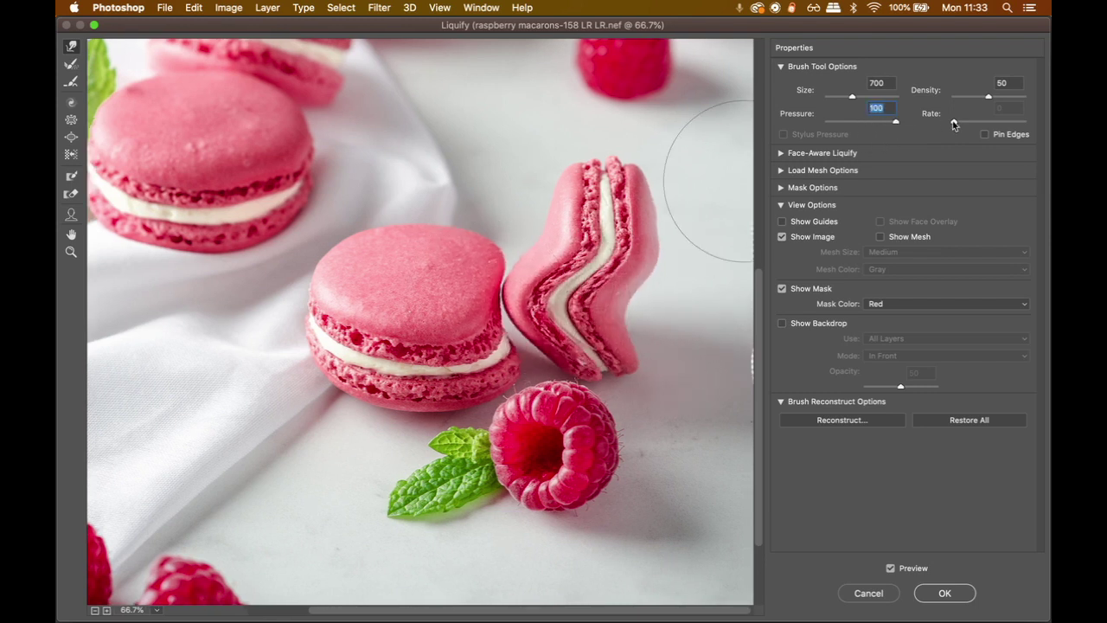
drag(690, 239, 593, 237)
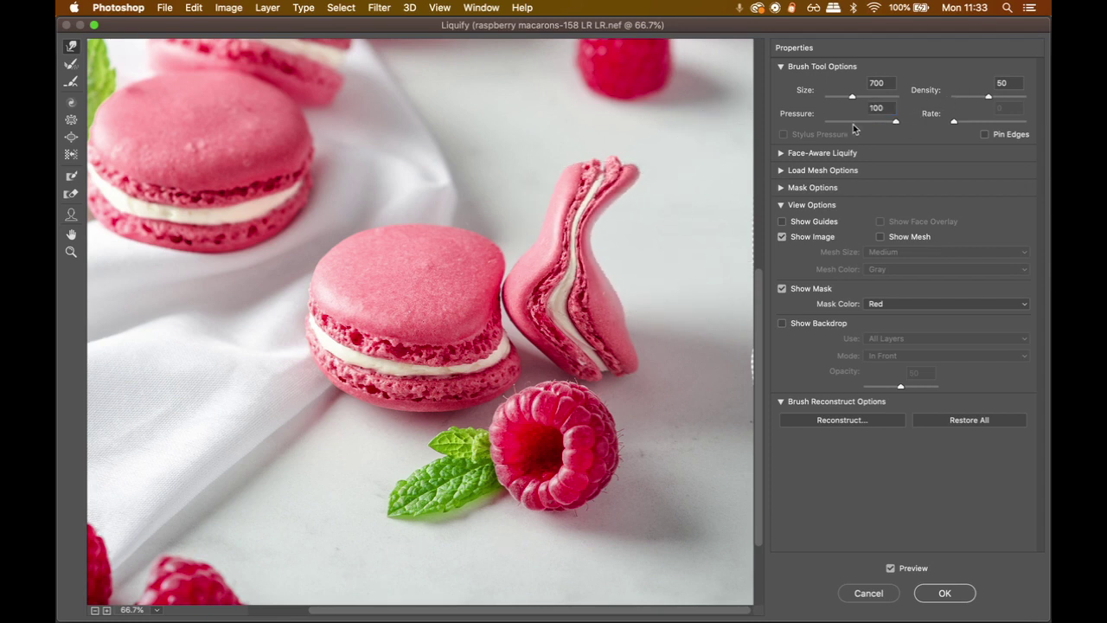
drag(644, 183, 589, 185)
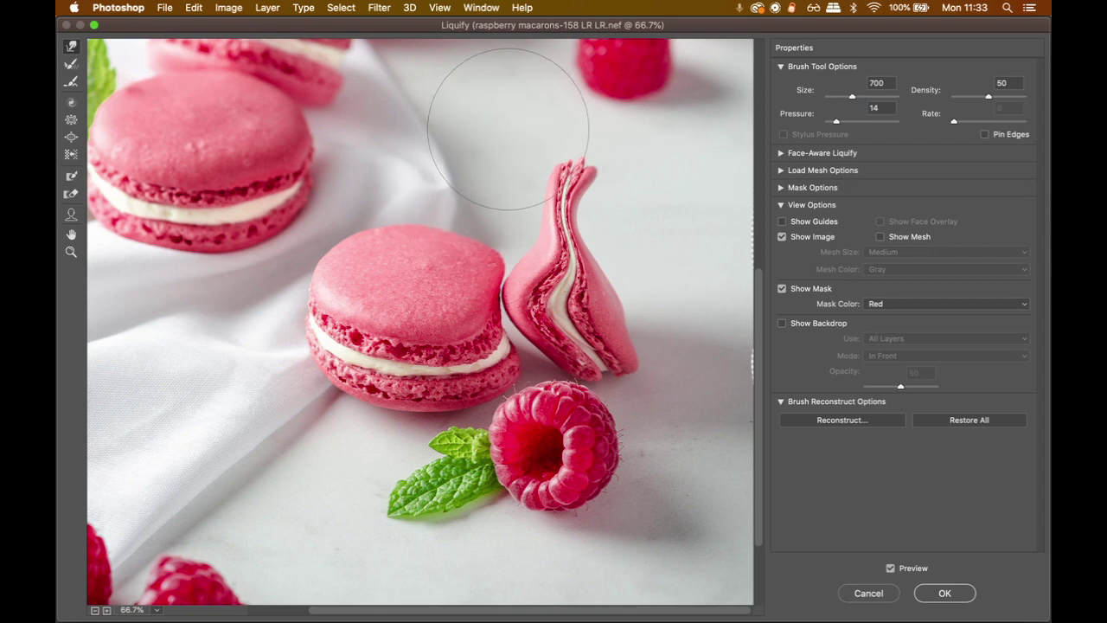
Step: Dent the top of the front macaron by warping it first at pressure 14 and again at pressure 100
mouse_move(445, 234)
mouse_down()
mouse_move(429, 199)
mouse_move(428, 263)
mouse_move(385, 200)
mouse_move(387, 263)
mouse_move(383, 185)
mouse_move(396, 252)
mouse_up()
drag(386, 173, 403, 221)
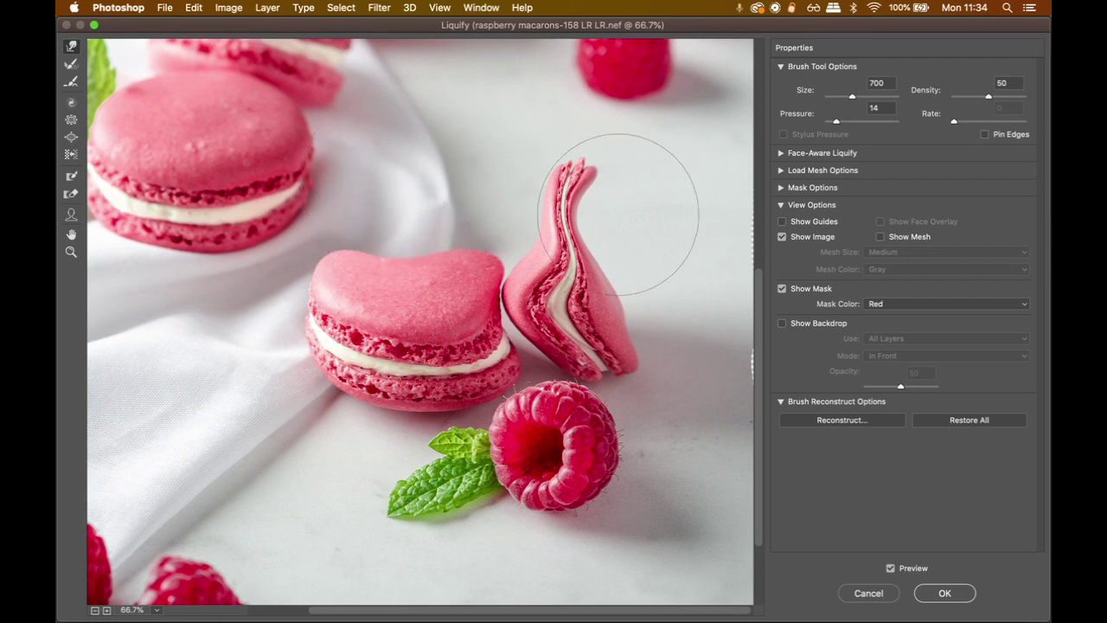
click(837, 123)
text(100)
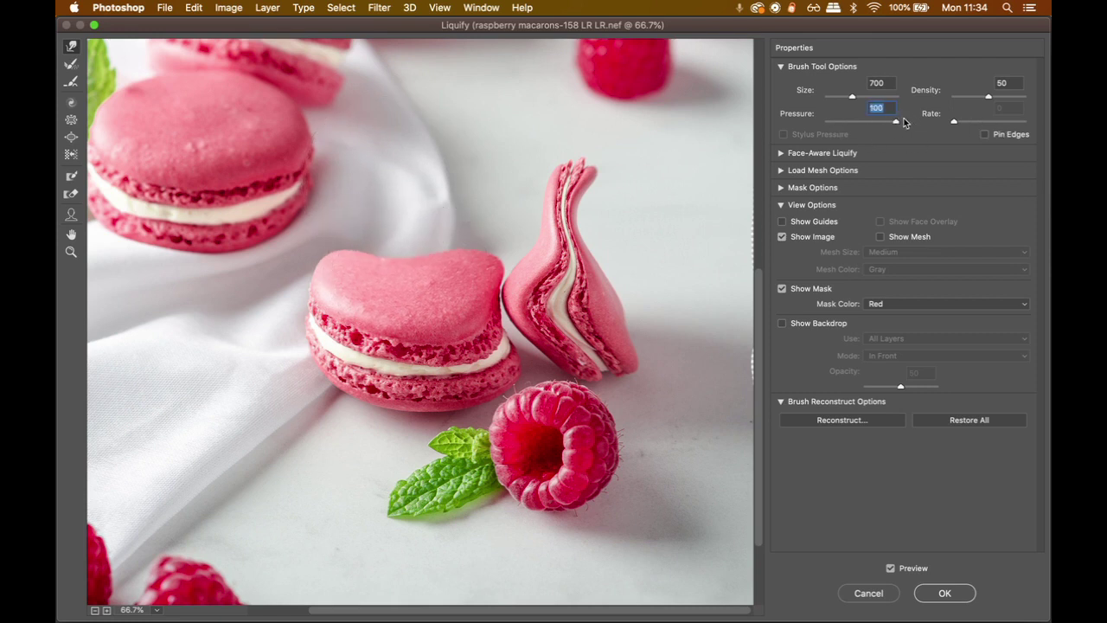
drag(427, 241, 429, 255)
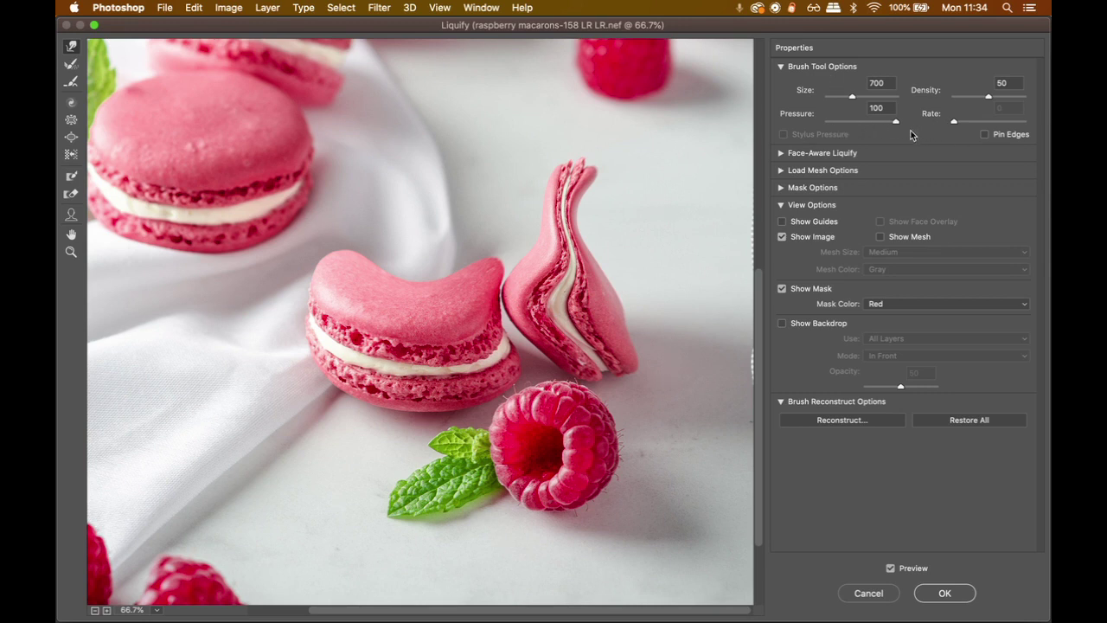
Step: Warp the upright macaron's lower edge and the raspberry's side at pressure 49, and restore the whole image
drag(898, 127, 851, 126)
drag(849, 123, 861, 124)
drag(636, 324, 618, 294)
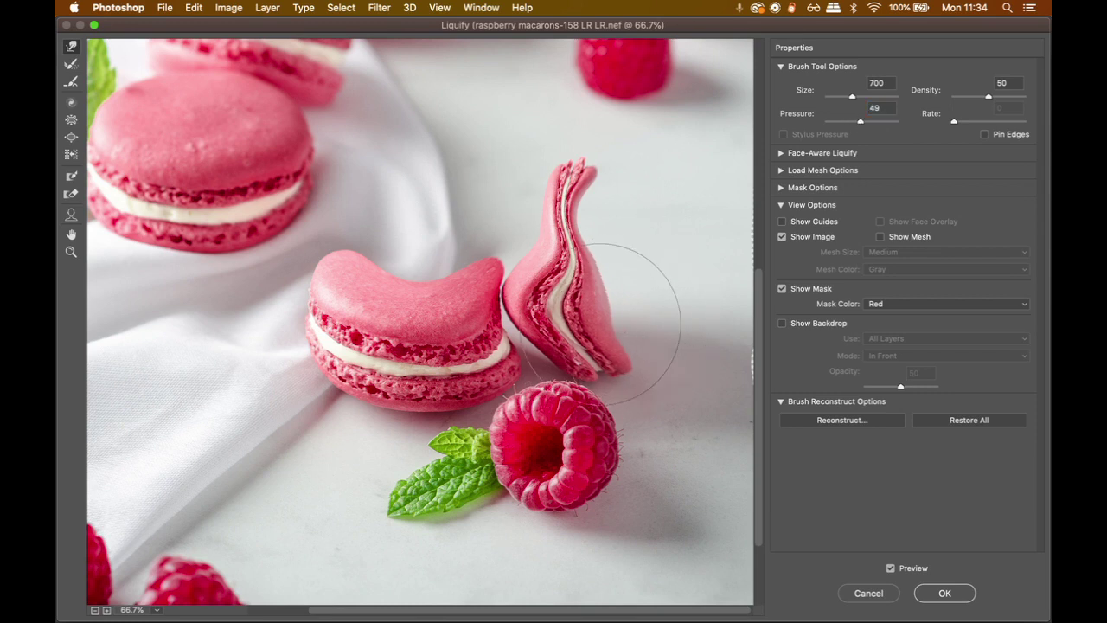
drag(625, 460, 567, 466)
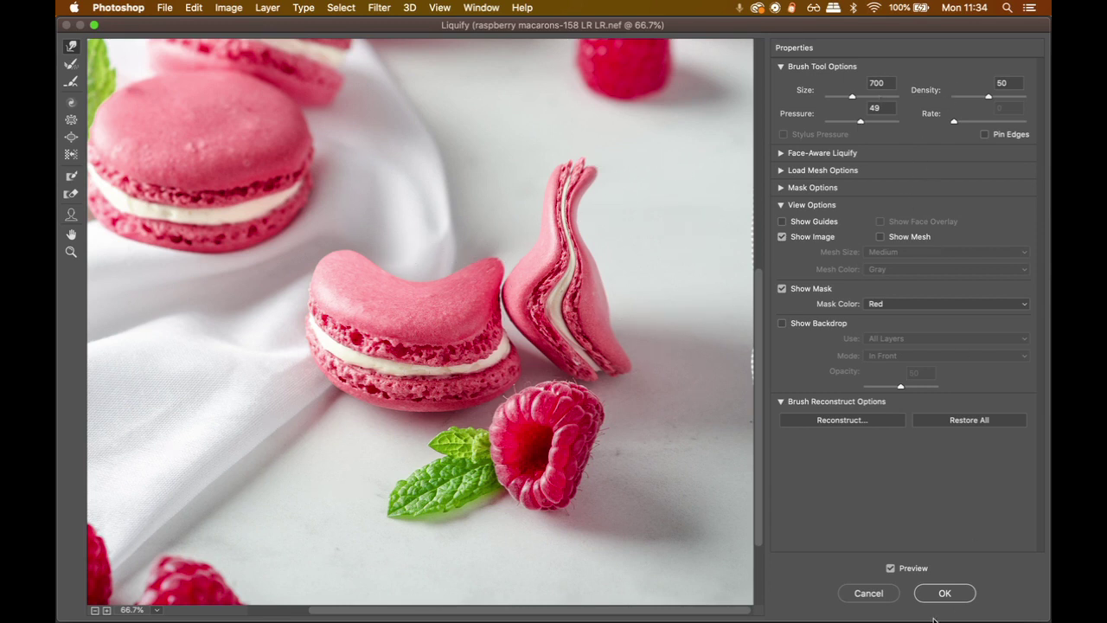
click(977, 422)
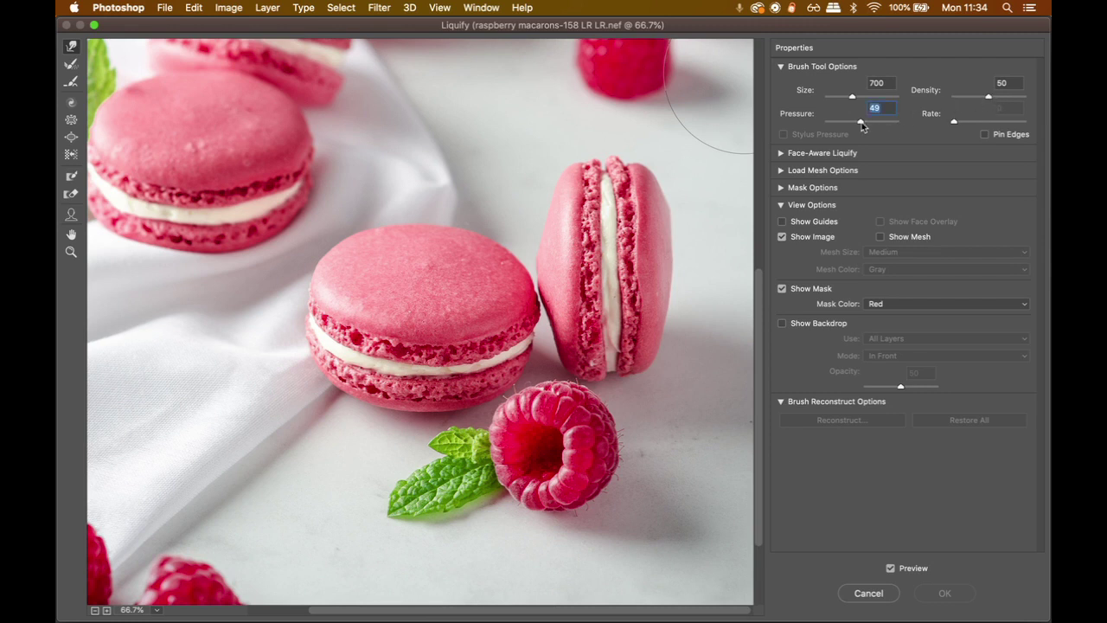
Step: Nudge the upright macaron's outer edge into a smoother curve with a size 300 warp brush at pressure 50
key(bracketleft)
key(bracketleft)
key(bracketleft)
key(bracketleft)
click(682, 209)
drag(682, 206, 685, 209)
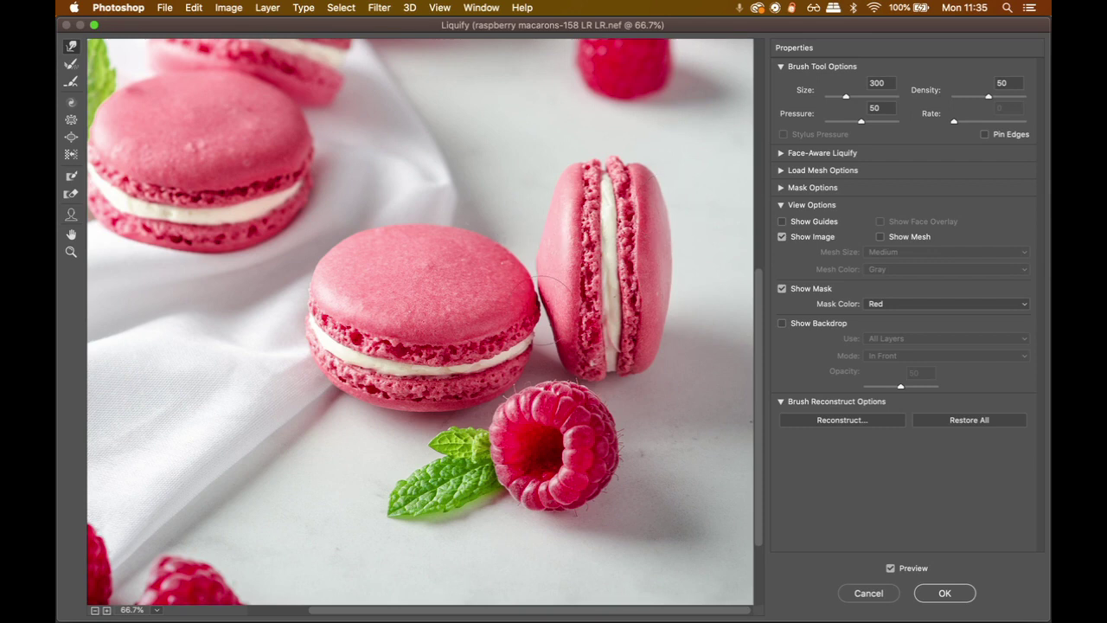
Step: Push the upright macaron's edge away from the front macaron using the Forward Warp tool at size 300
key(z)
click(543, 269)
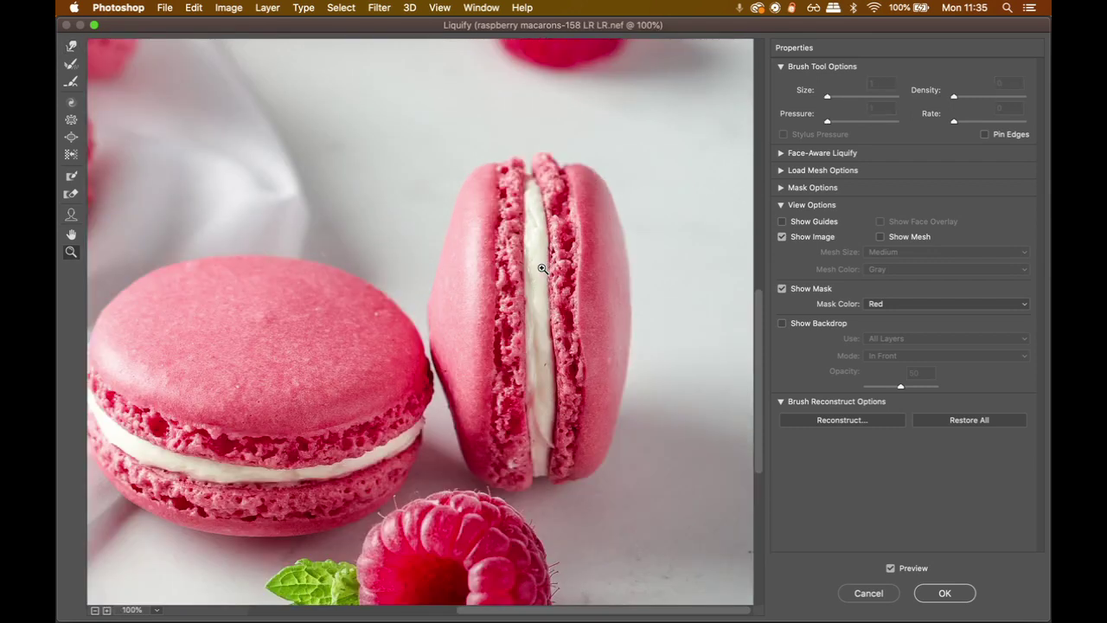
scroll(537, 264, down, 5)
scroll(537, 264, left, 5)
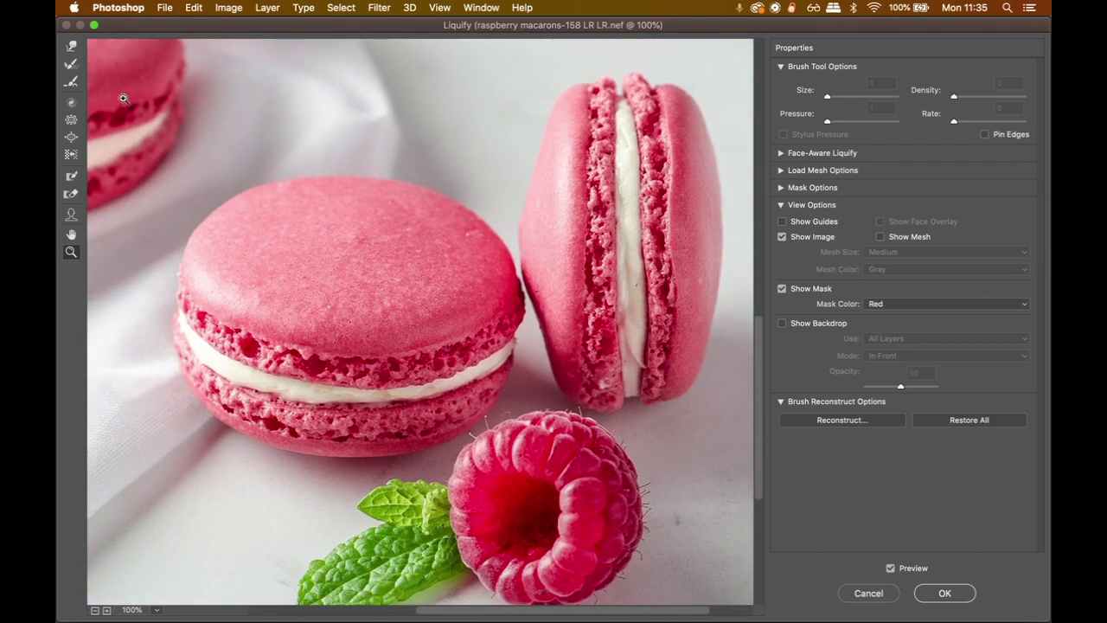
key(w)
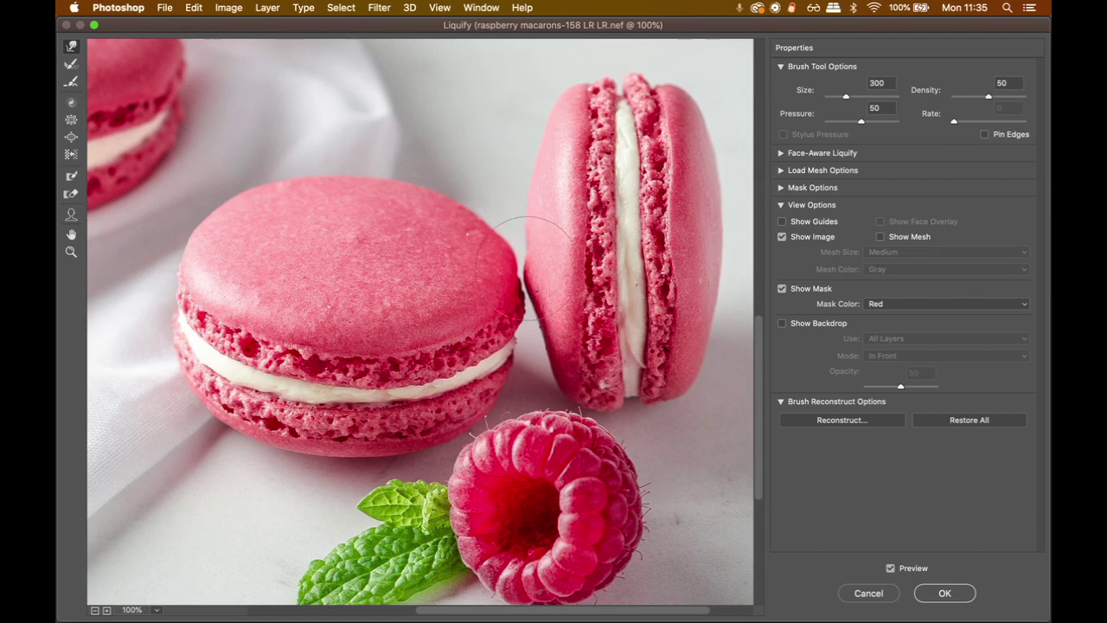
drag(525, 273, 538, 269)
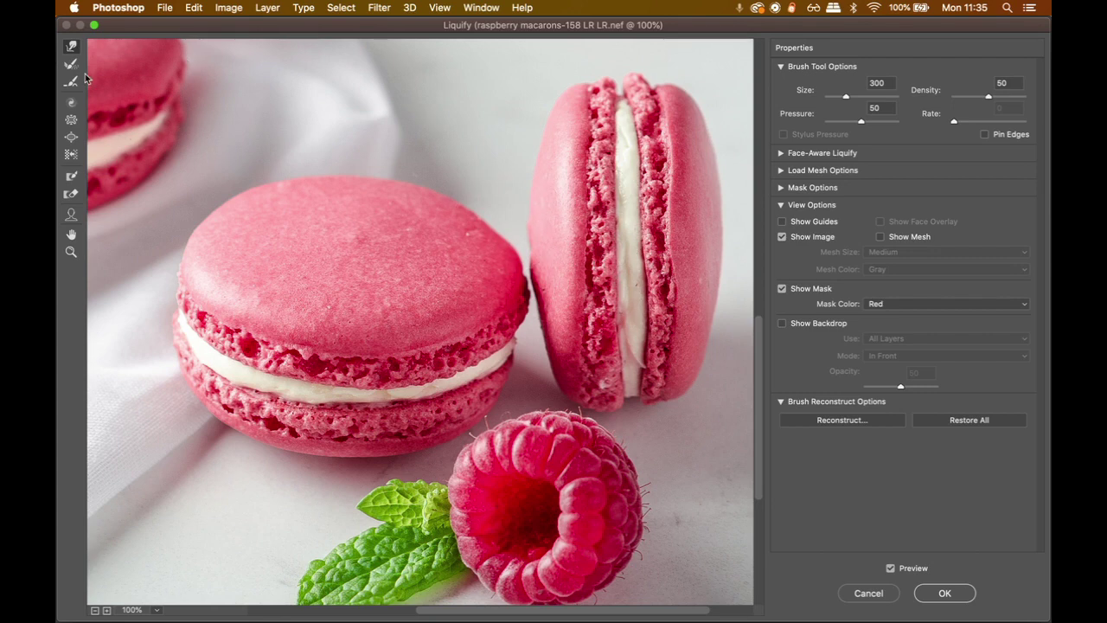
Step: Restore the facing edges of the two macarons with the Reconstruct tool, starting at brush size 800
key(r)
drag(485, 216, 519, 260)
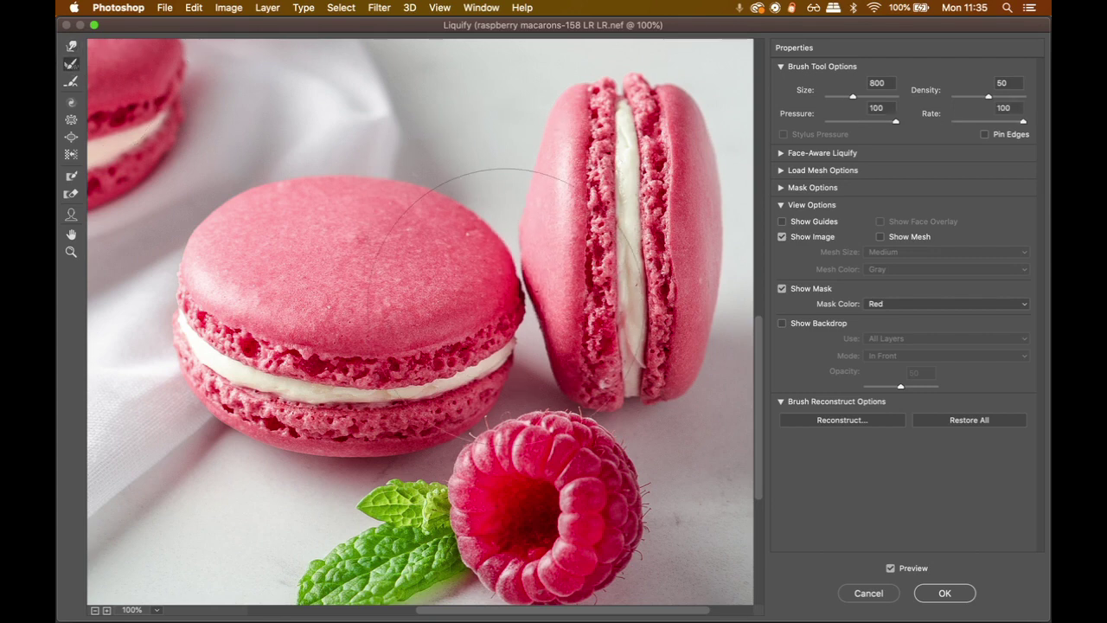
key(bracketleft)
key(bracketleft)
key(bracketleft)
key(bracketleft)
Step: Reshape the upright macaron's edge facing the front macaron using the Forward Warp tool at sizes 125 and 150
key(w)
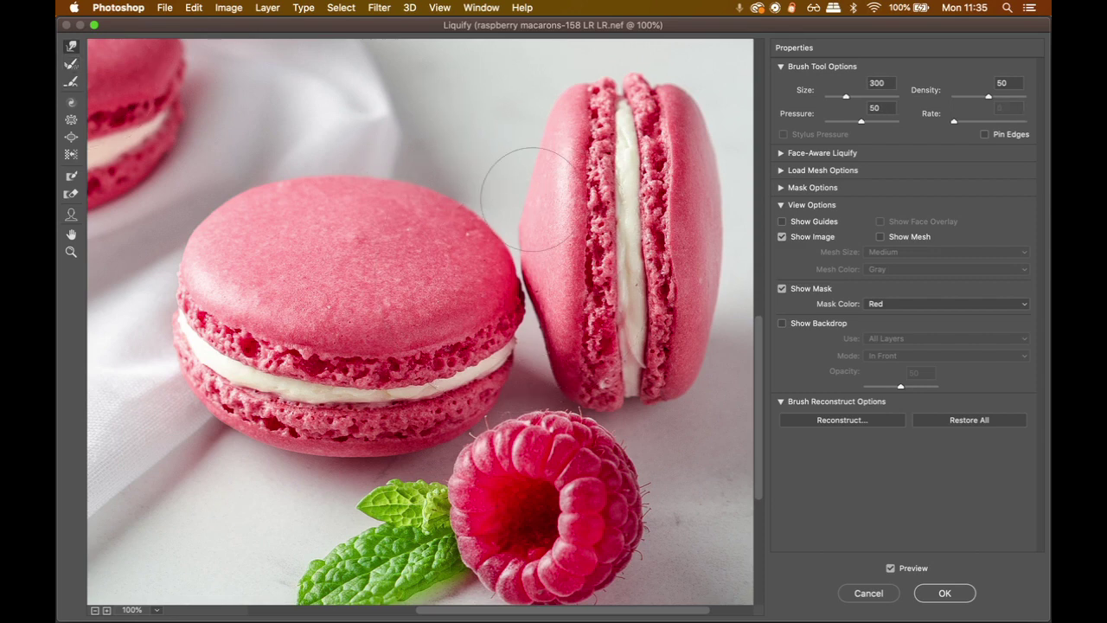
key(bracketleft)
key(bracketleft)
key(bracketleft)
key(bracketleft)
key(bracketleft)
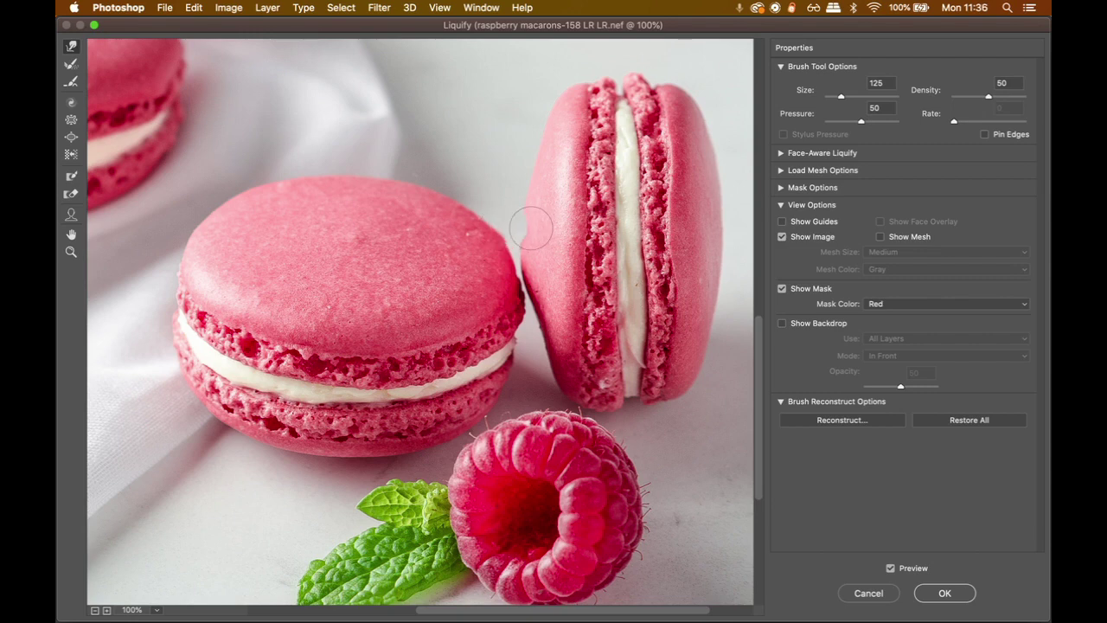
key(alt)
key(bracketright)
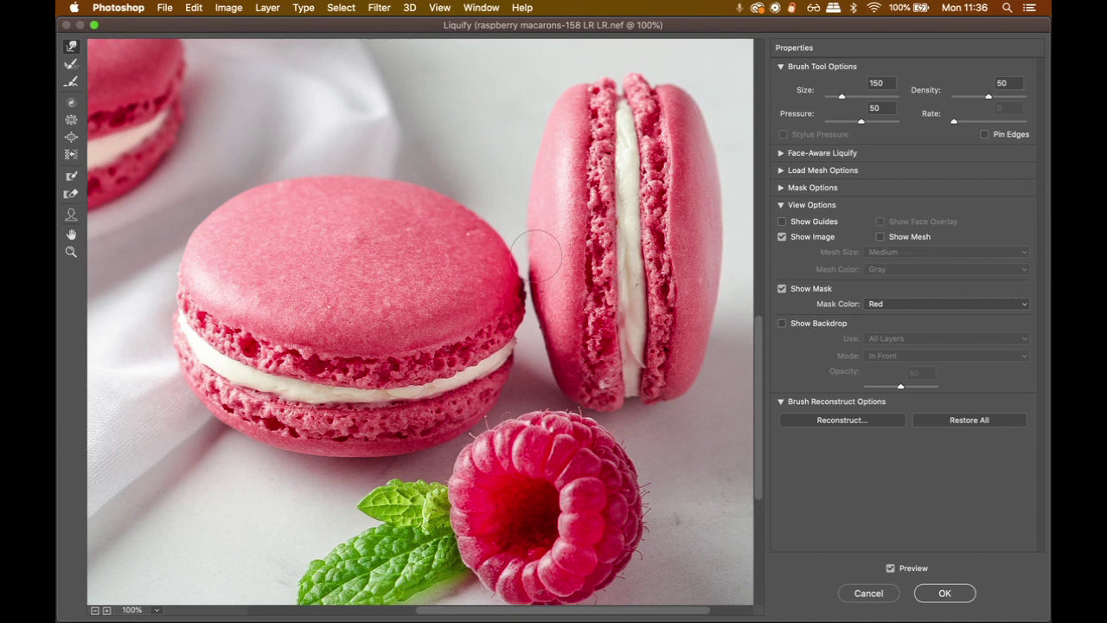
Step: Refine the narrow gap between the two macarons with the Forward Warp tool at sizes 125 and 100
key(z)
click(537, 256)
drag(458, 329, 482, 265)
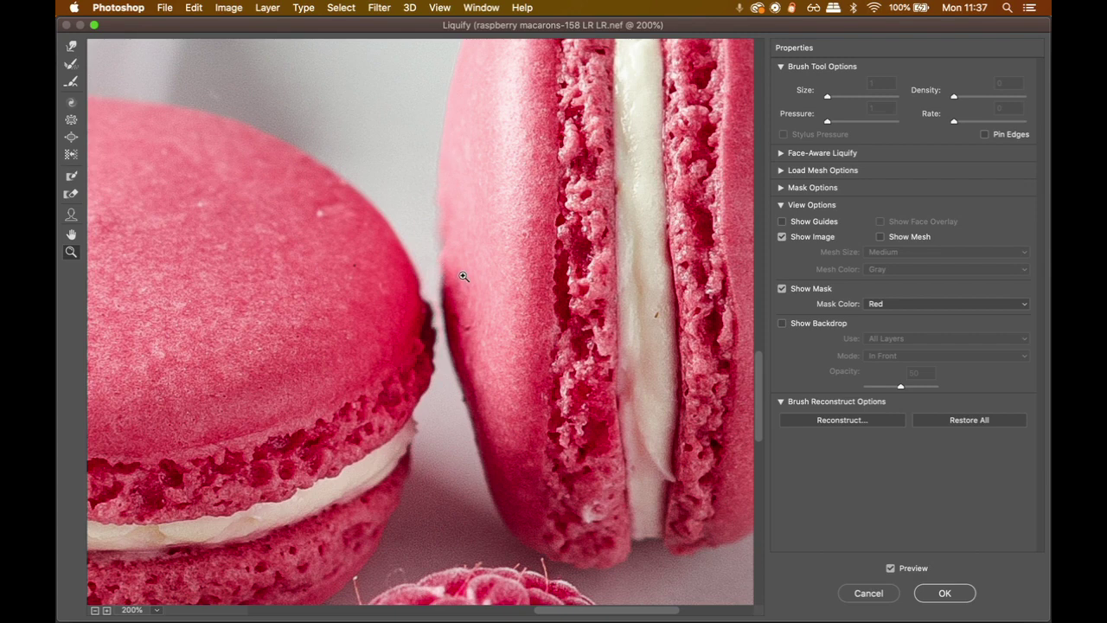
key(w)
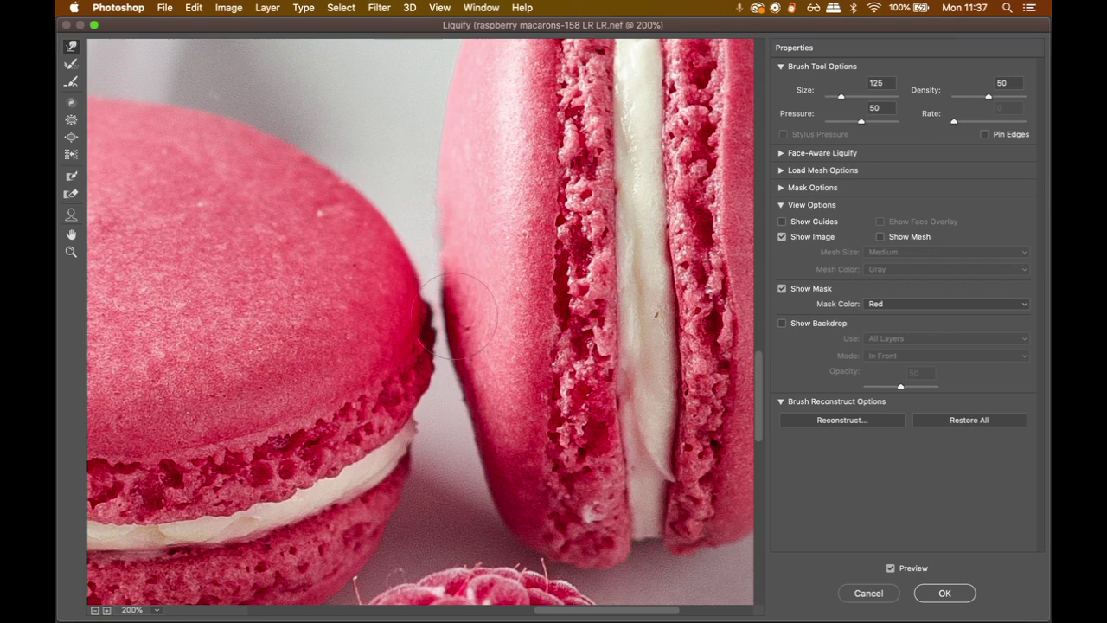
key(bracketleft)
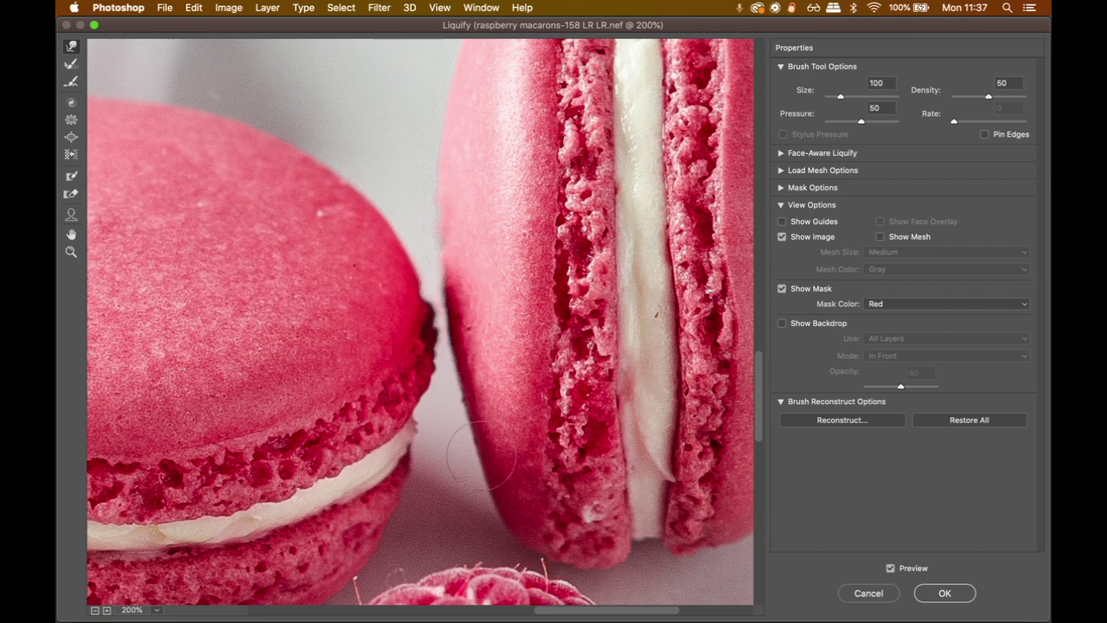
Step: Compare the two macarons before and after the warp by switching the Liquify preview off and on repeatedly
key(z)
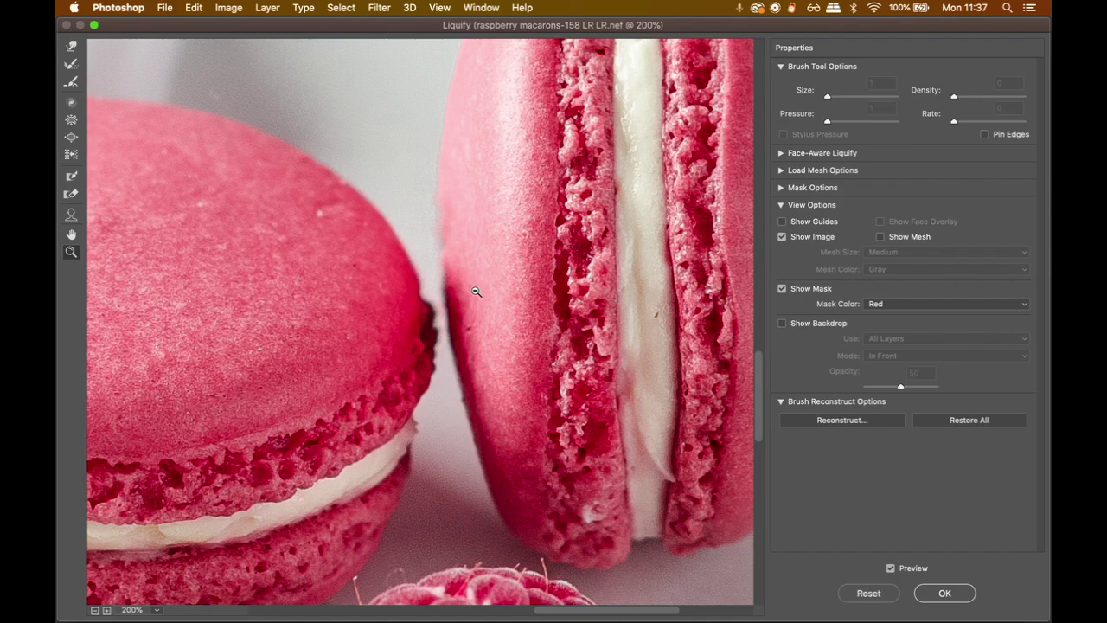
alt+click(476, 291)
alt+click(476, 292)
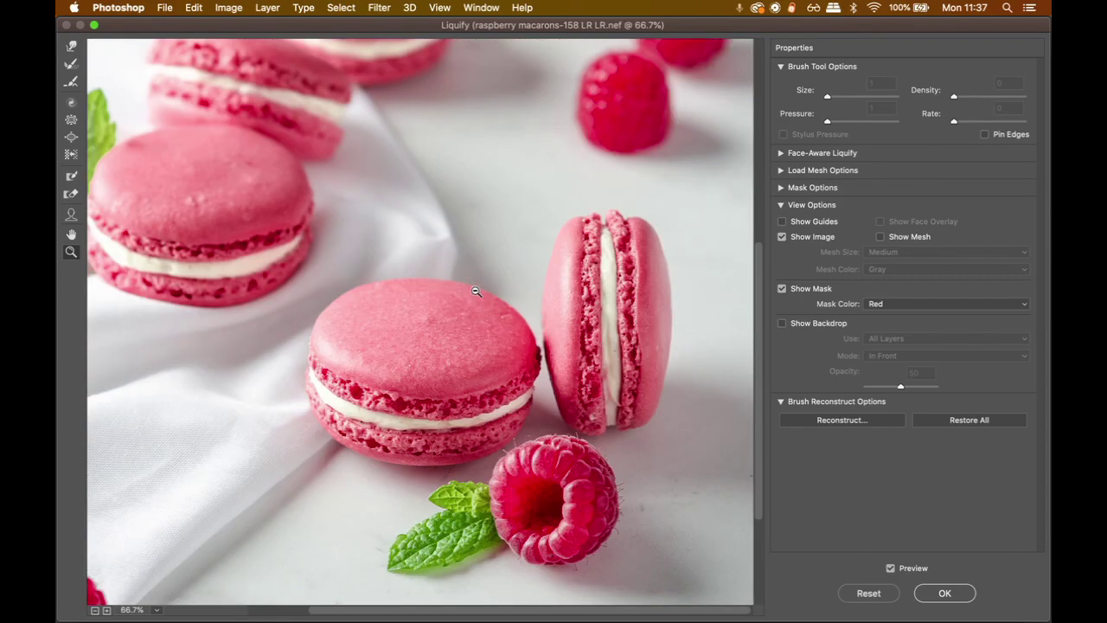
click(541, 307)
drag(541, 307, 616, 249)
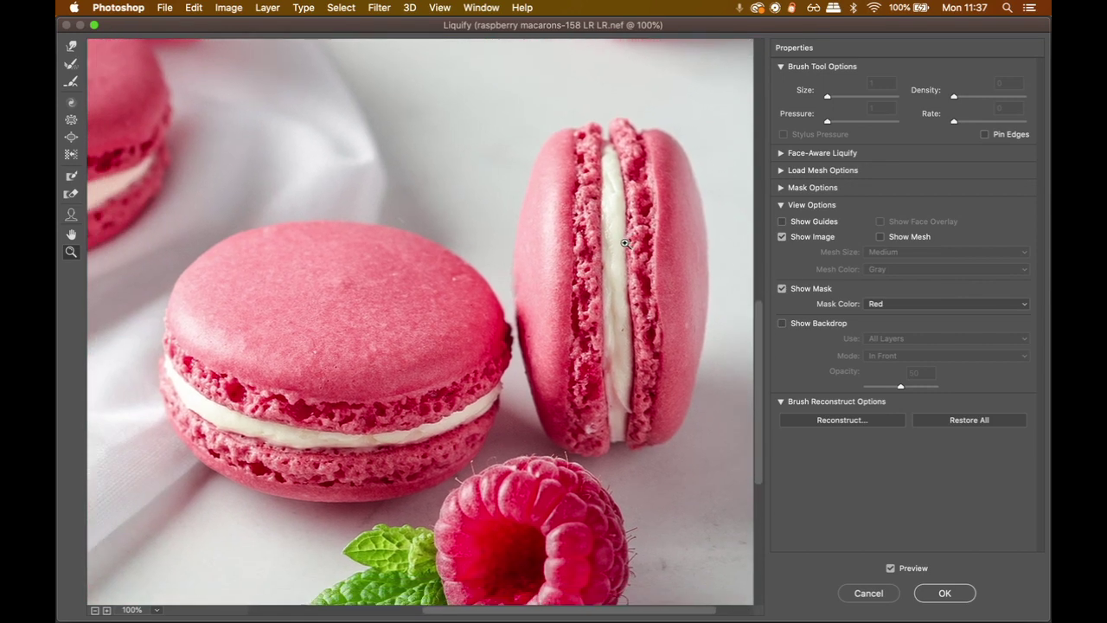
click(890, 569)
click(890, 570)
click(890, 569)
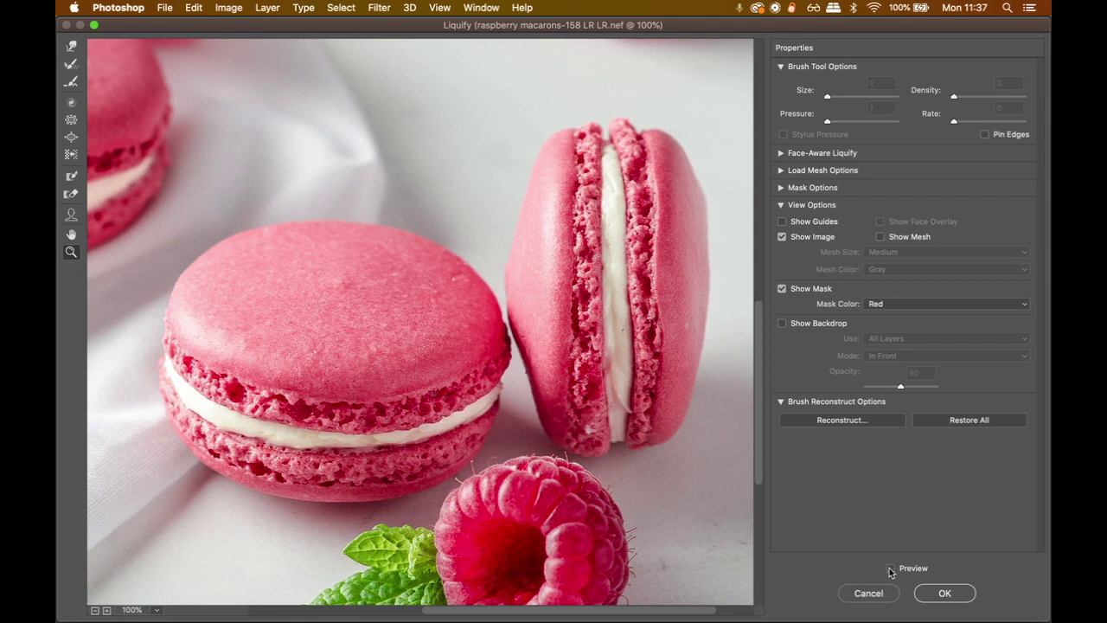
click(890, 569)
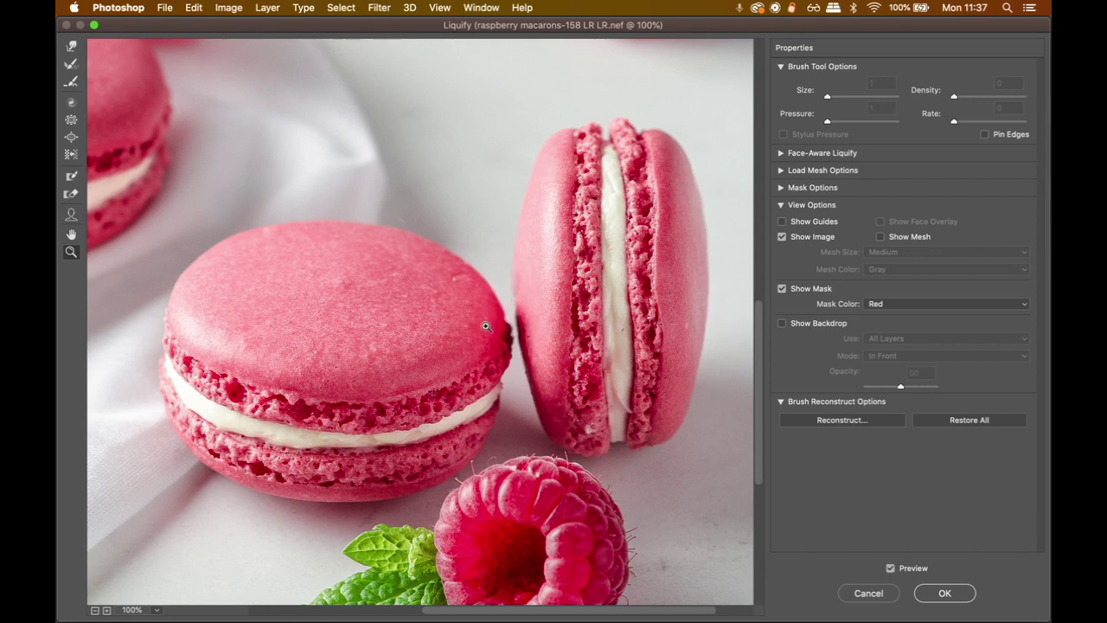
click(890, 569)
click(890, 569)
click(892, 569)
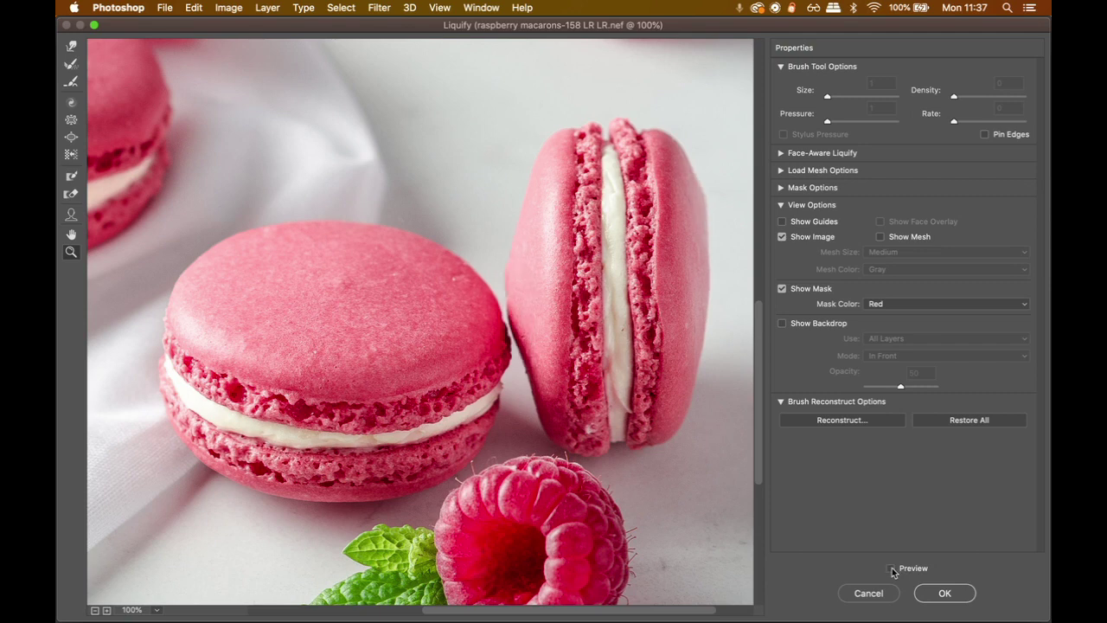
click(891, 569)
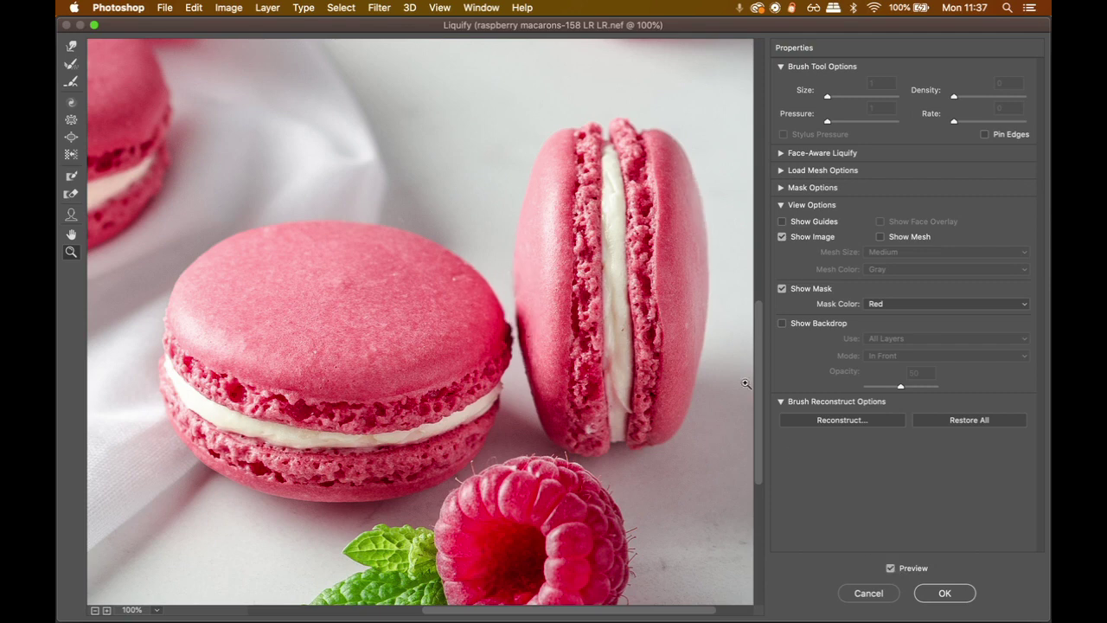
Step: Activate the Forward Warp tool and enlarge its brush to size 200
click(71, 47)
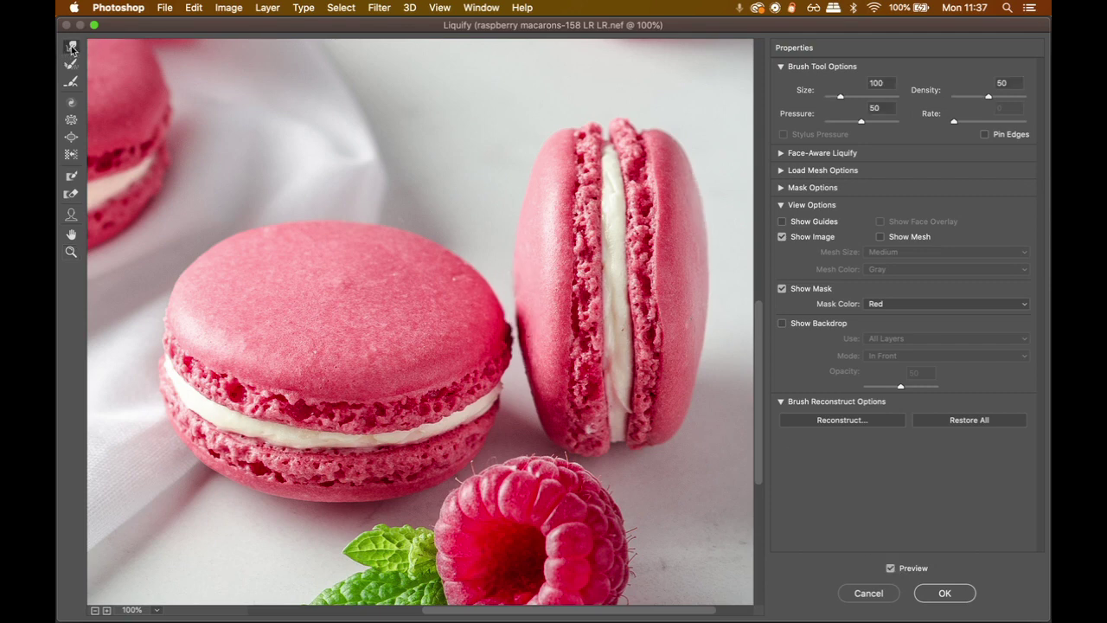
key(bracketright)
key(bracketright)
key(bracketright)
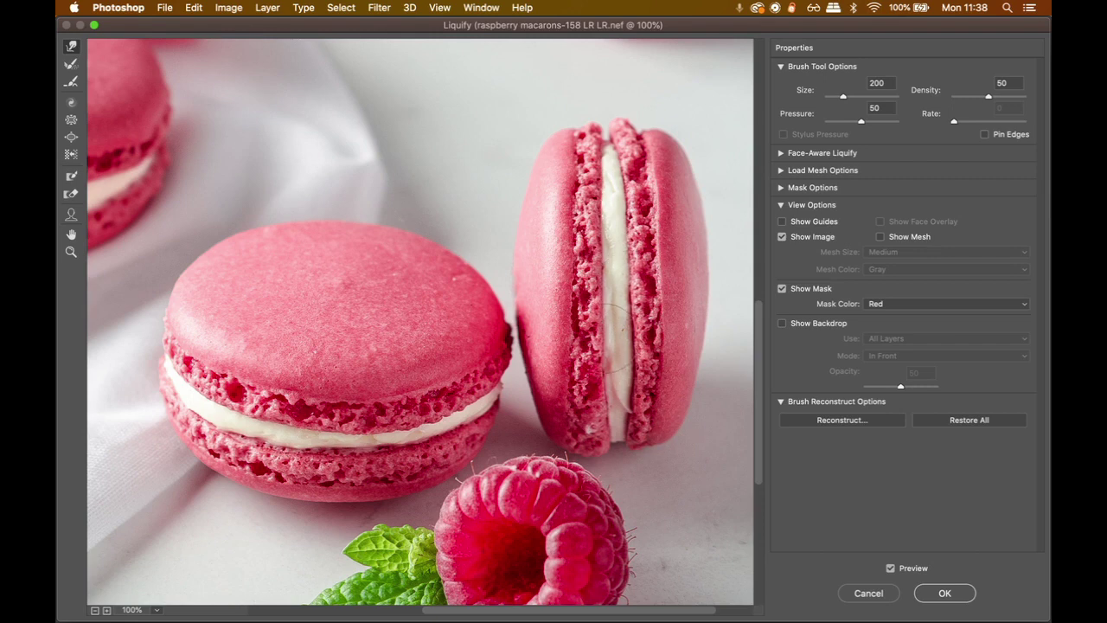
Step: Compare the front and upright macarons with and without the warp by switching the Liquify preview off and on
click(891, 570)
click(891, 569)
click(891, 570)
click(891, 569)
click(891, 569)
click(891, 569)
drag(205, 316, 294, 365)
mouse_move(182, 326)
mouse_down()
mouse_move(161, 227)
mouse_move(73, 261)
mouse_up()
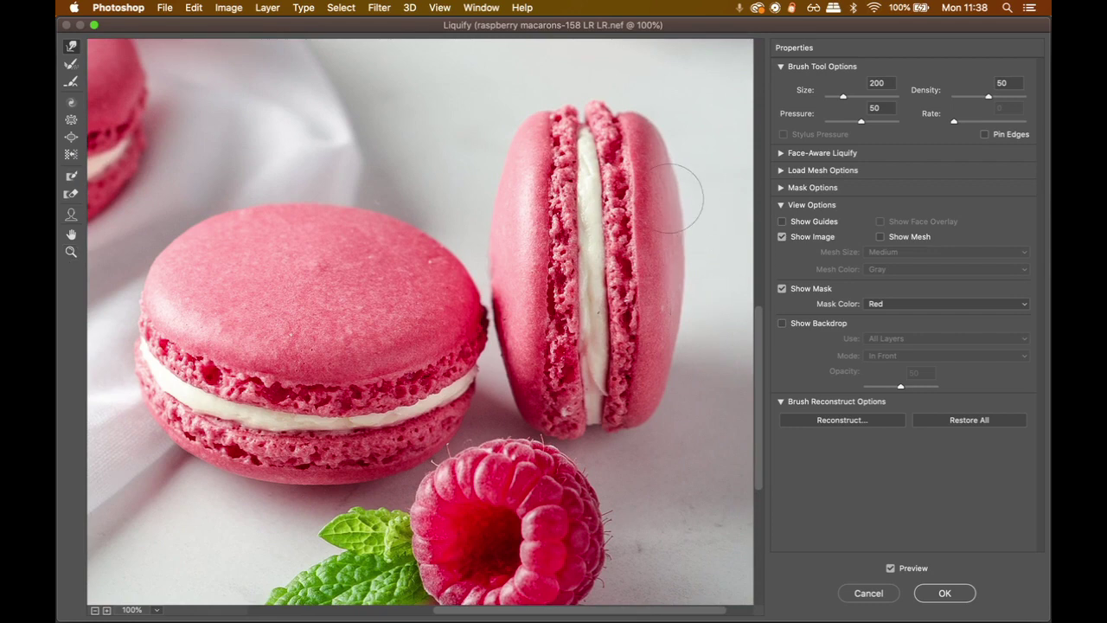
click(891, 568)
click(893, 570)
click(891, 569)
click(891, 568)
Step: Compare the blurred background macarons before and after the warp using the Liquify preview
mouse_move(260, 230)
mouse_down()
mouse_move(461, 317)
mouse_move(421, 252)
mouse_move(507, 297)
mouse_up()
mouse_move(336, 156)
mouse_down()
mouse_move(326, 416)
mouse_move(347, 404)
mouse_up()
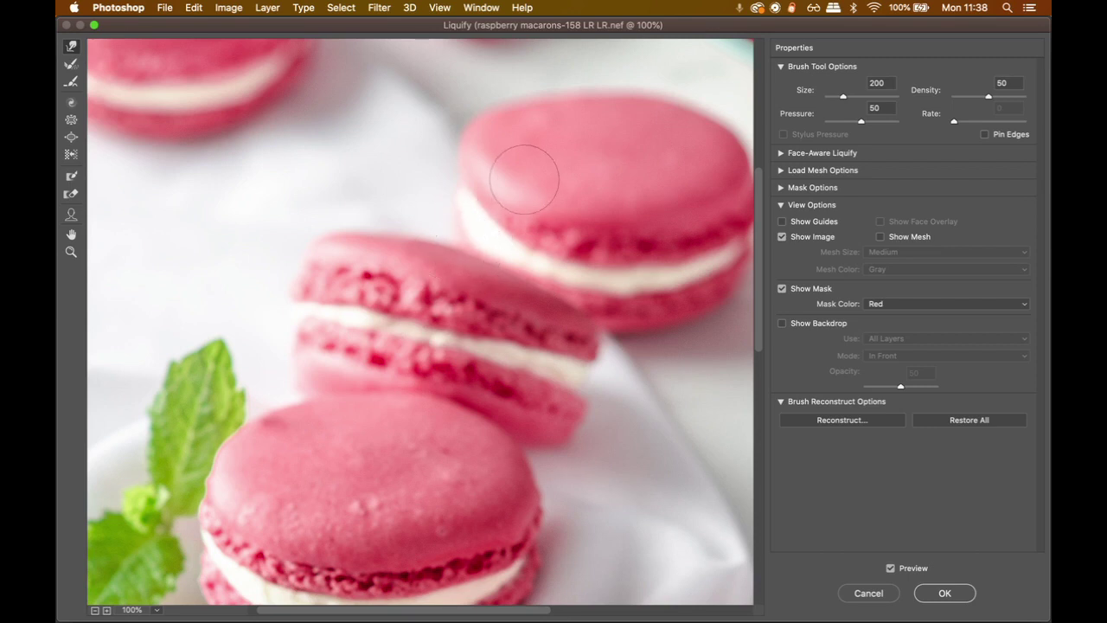
click(891, 568)
click(891, 568)
scroll(346, 198, up, 10)
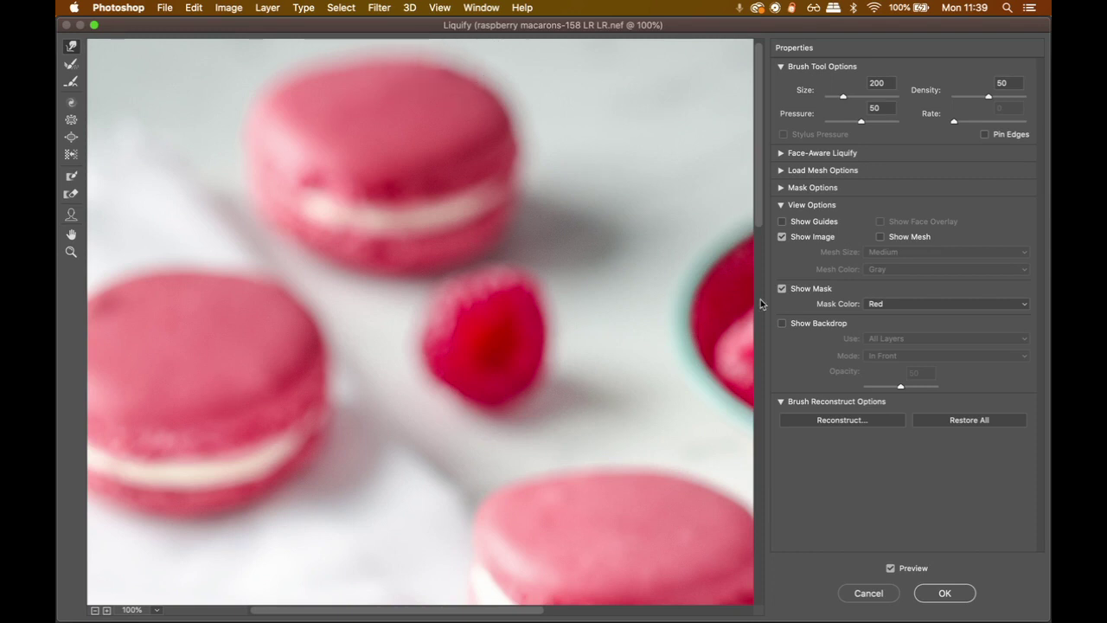
click(891, 568)
click(891, 569)
click(891, 568)
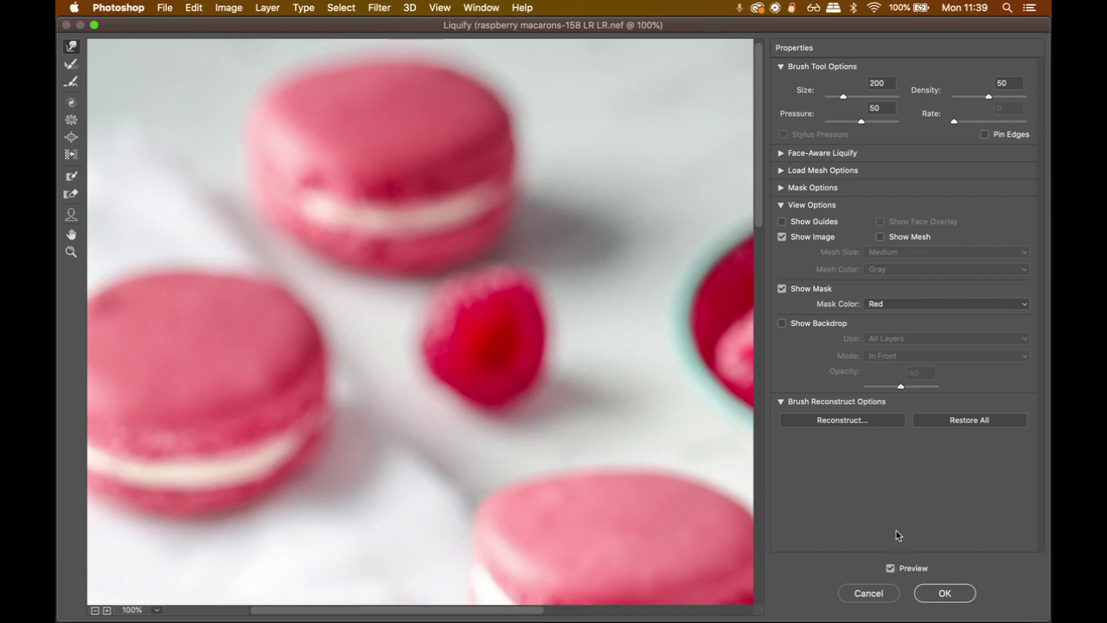
click(891, 569)
click(891, 568)
Step: Apply the Liquify filter to the macaron photo and check it against the original by hiding and showing the Liquify layer
key(super+0)
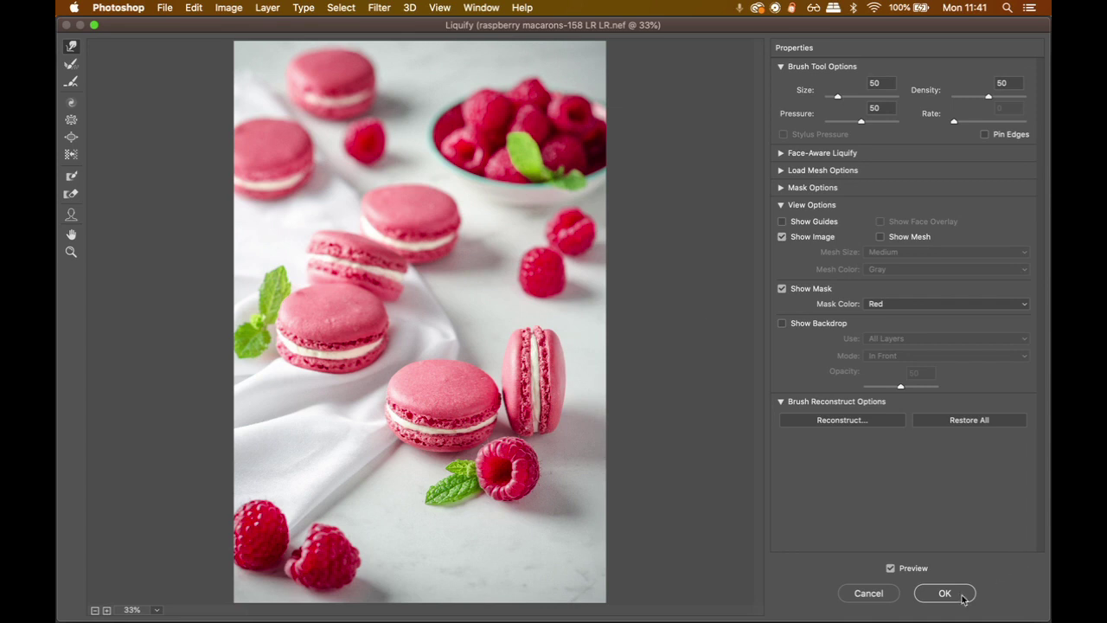
click(952, 595)
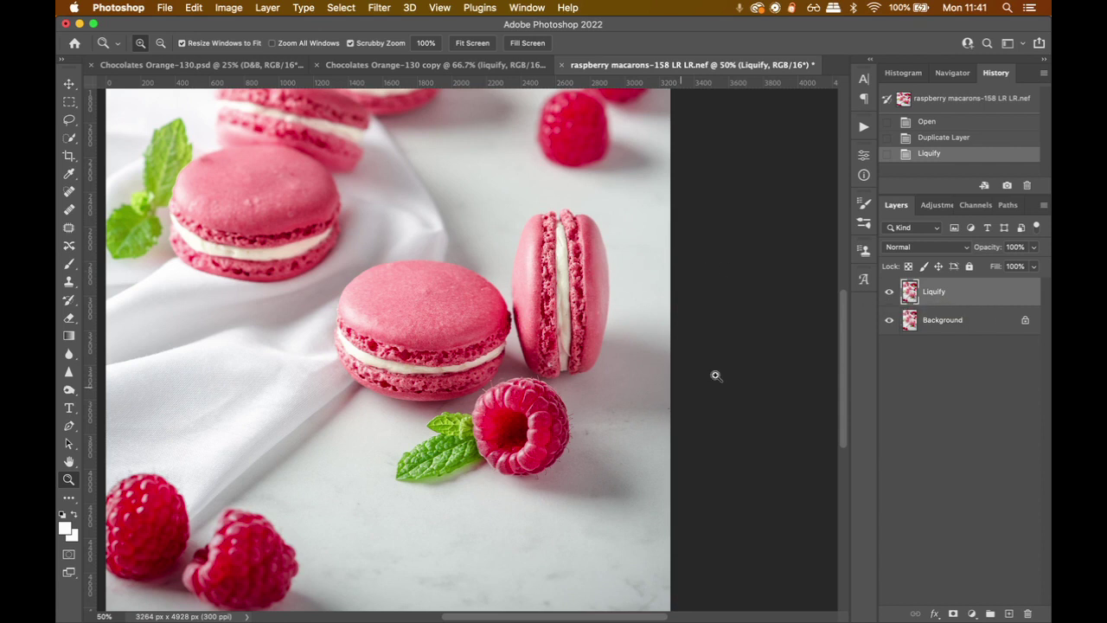
click(889, 293)
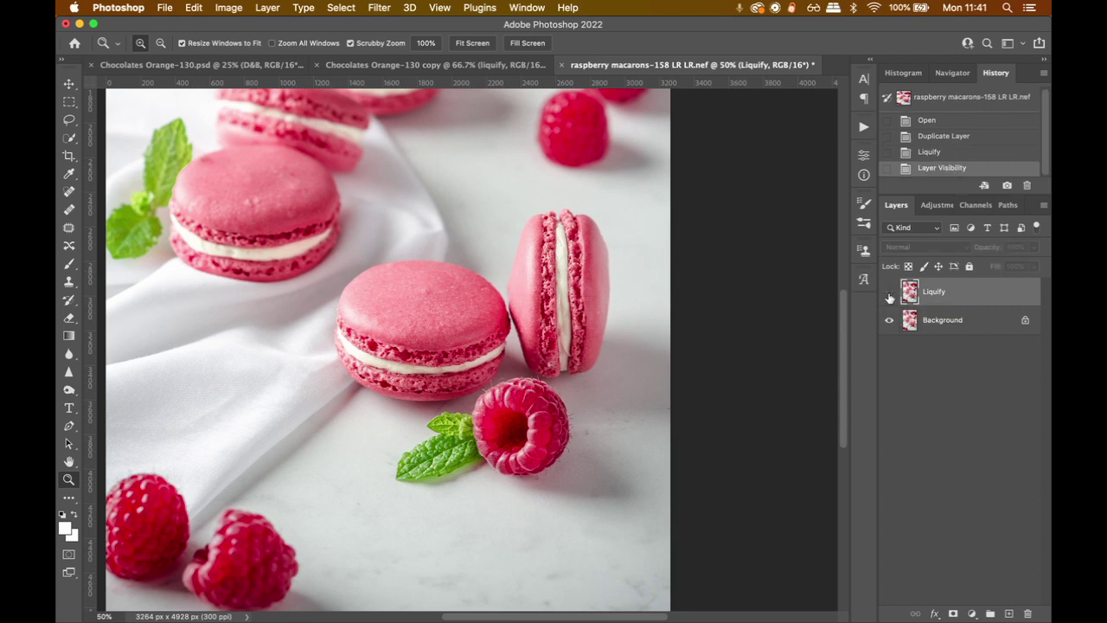
click(890, 295)
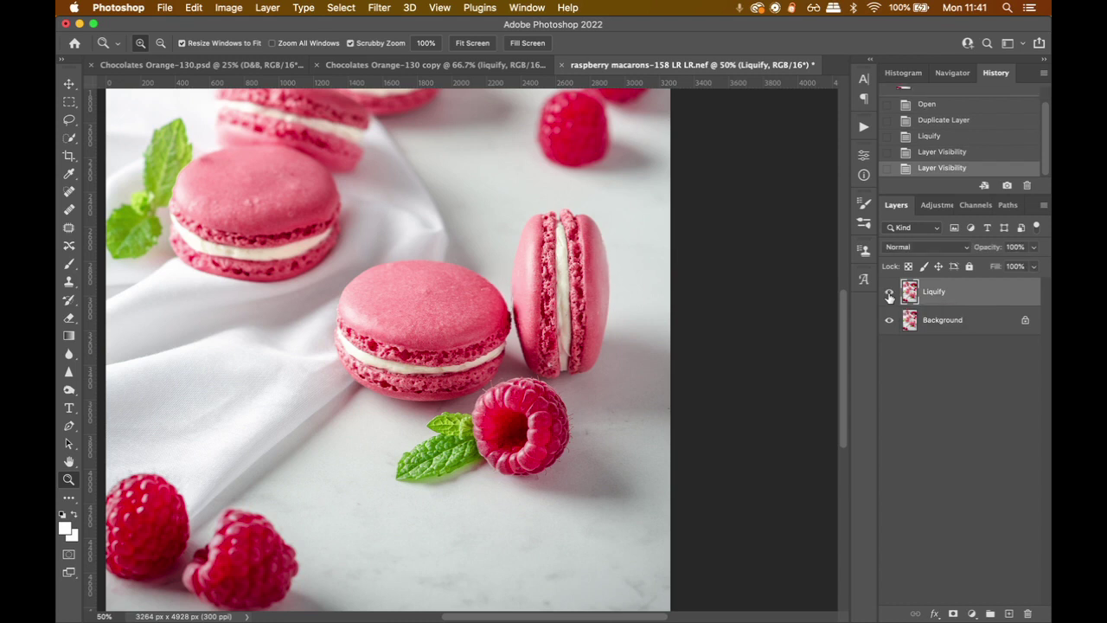
click(890, 295)
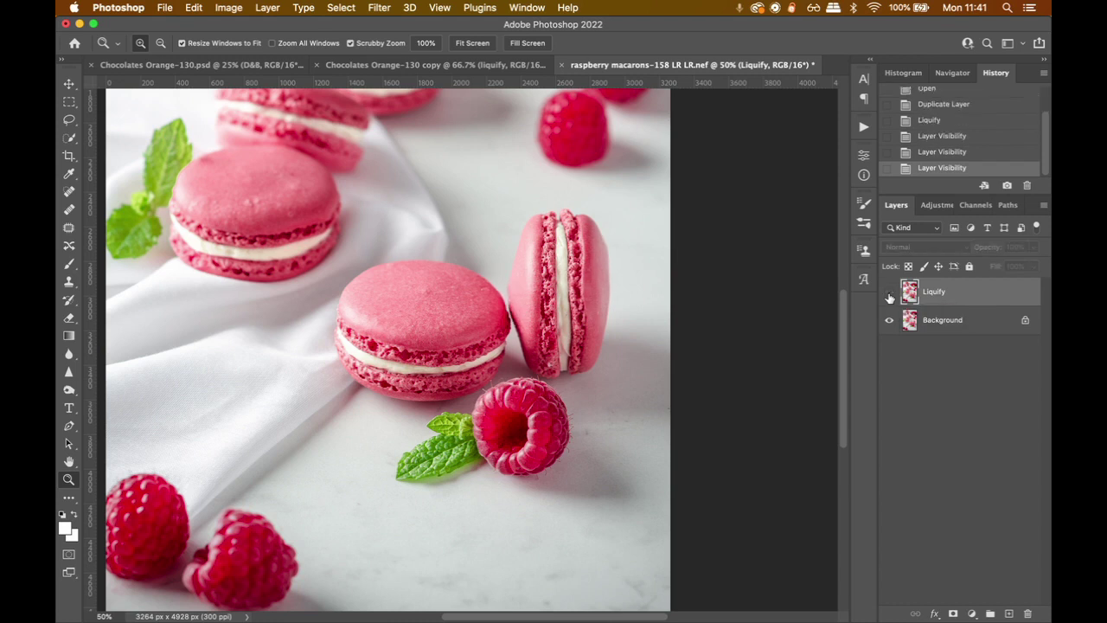
click(891, 295)
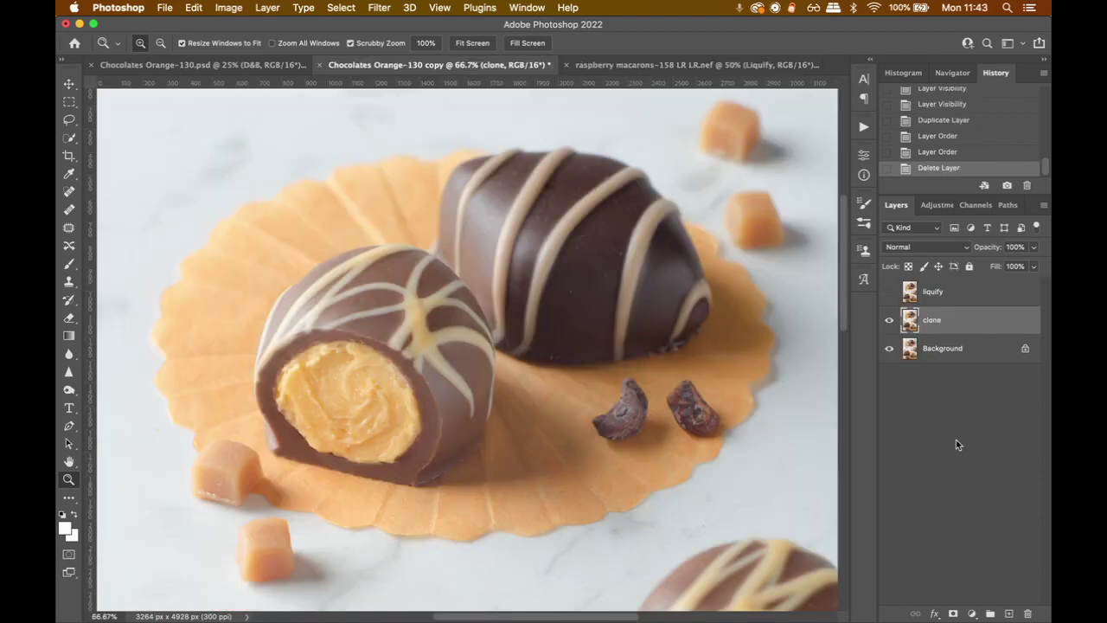
Step: Compare the cut chocolate with and without the liquify layer in the Chocolates Orange-130 copy document
click(956, 439)
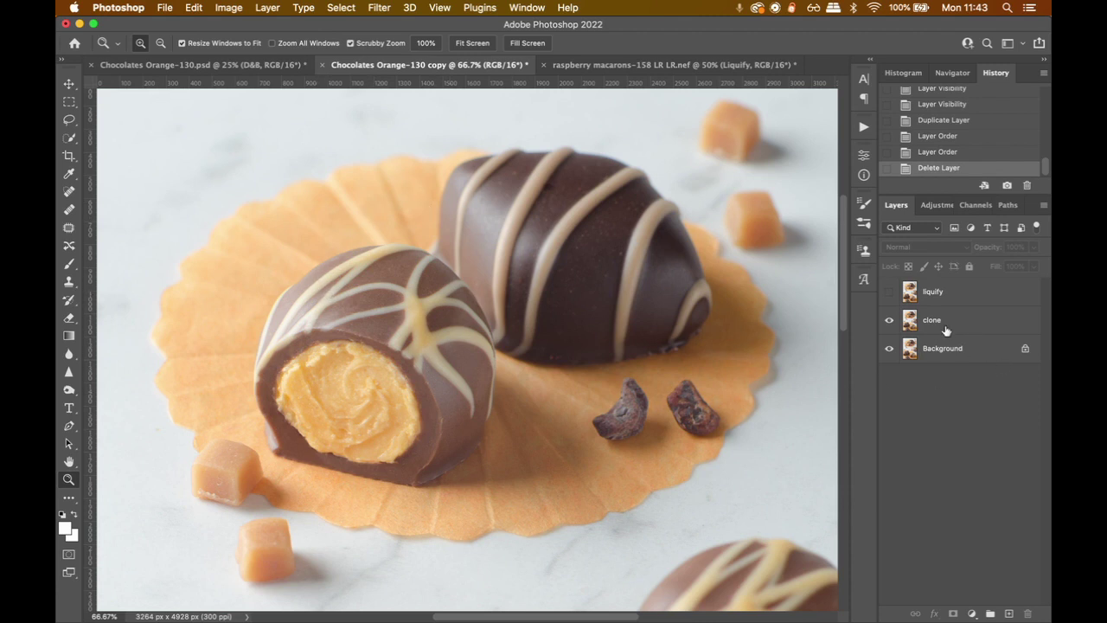
click(889, 293)
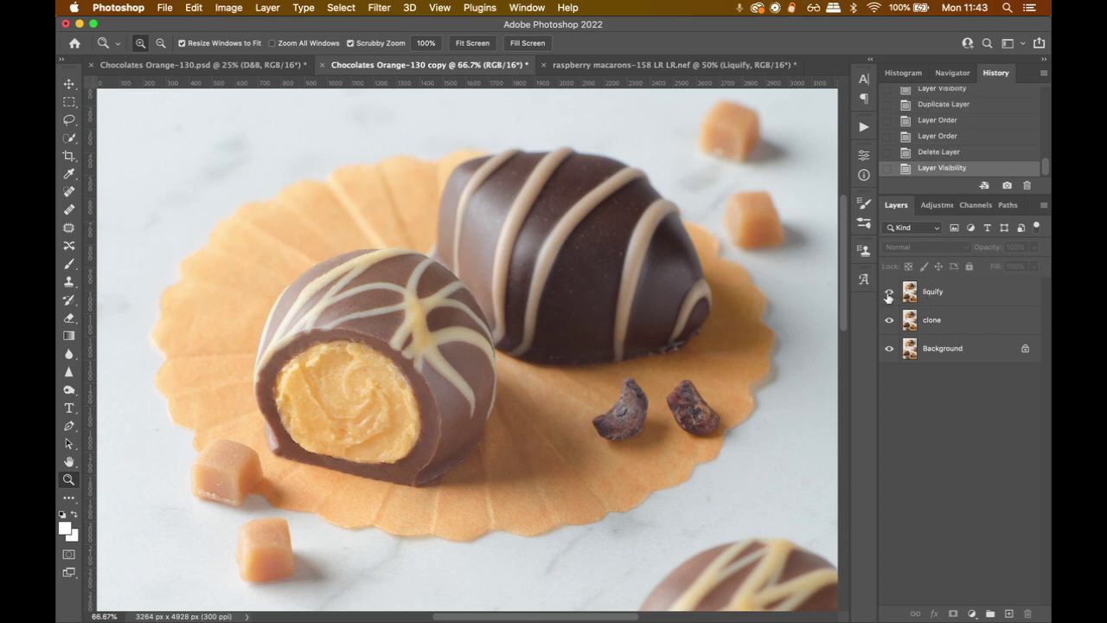
click(889, 294)
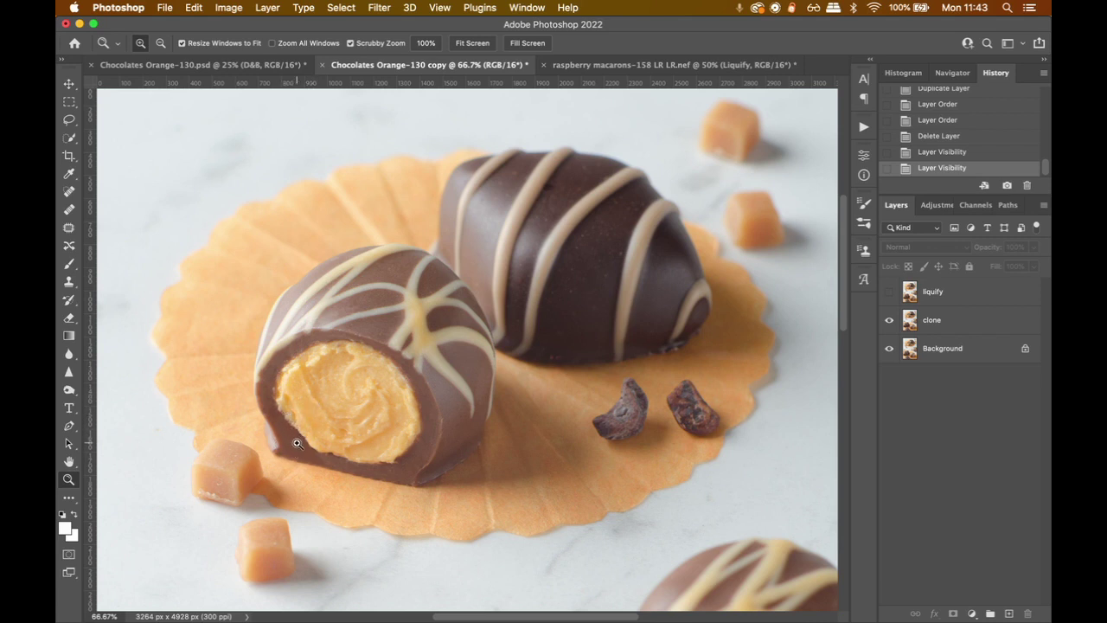
click(889, 294)
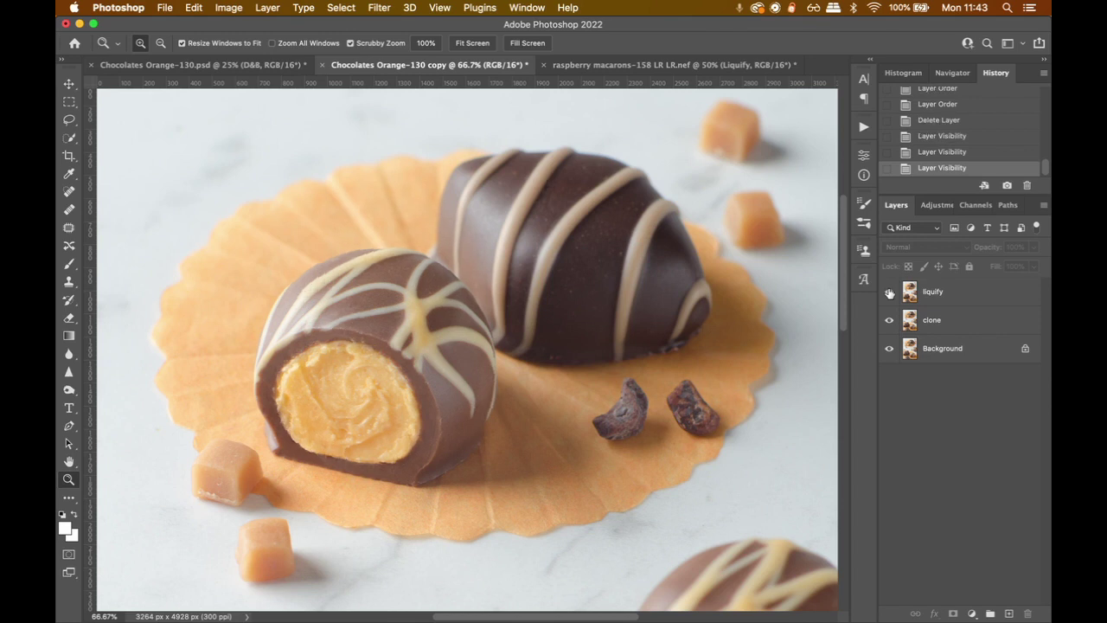
click(888, 295)
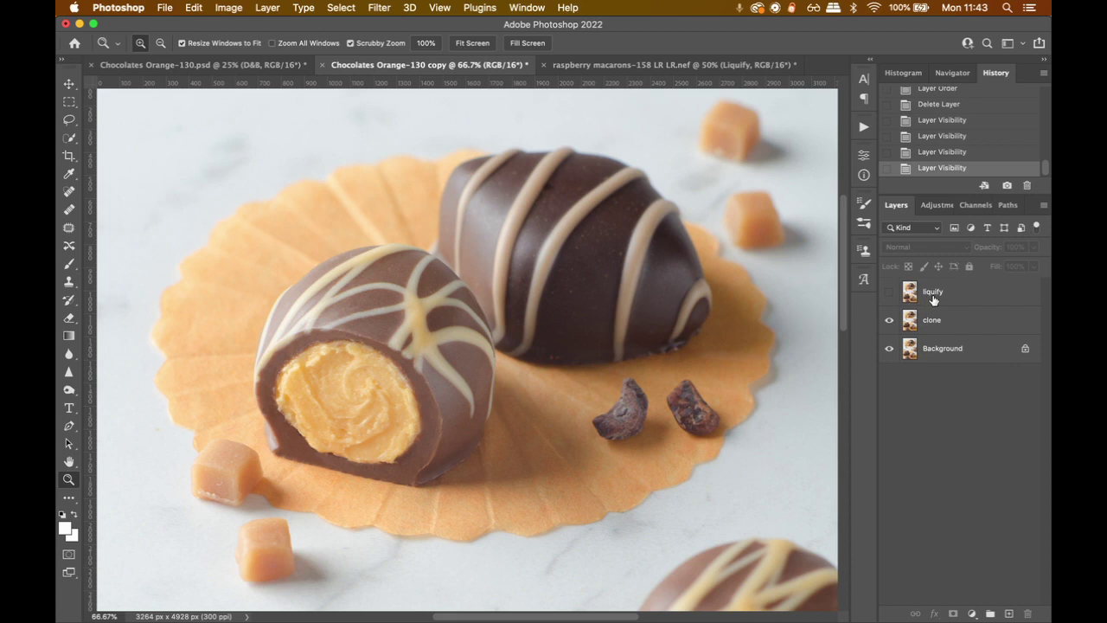
Step: Compare the cut chocolate's lower shell with and without the clone layer
click(889, 321)
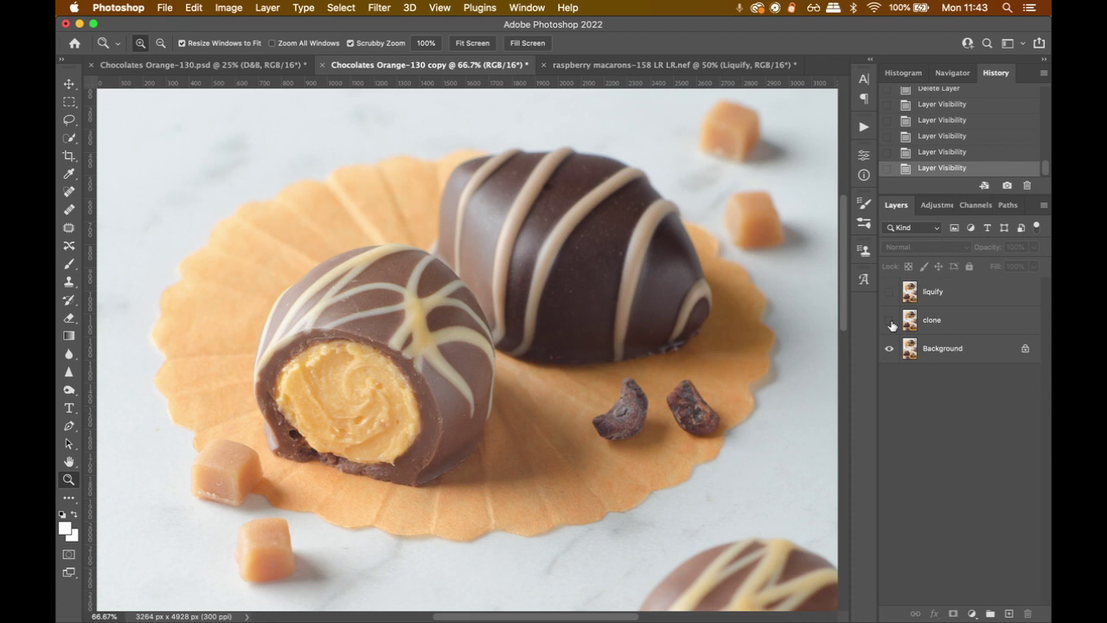
click(890, 322)
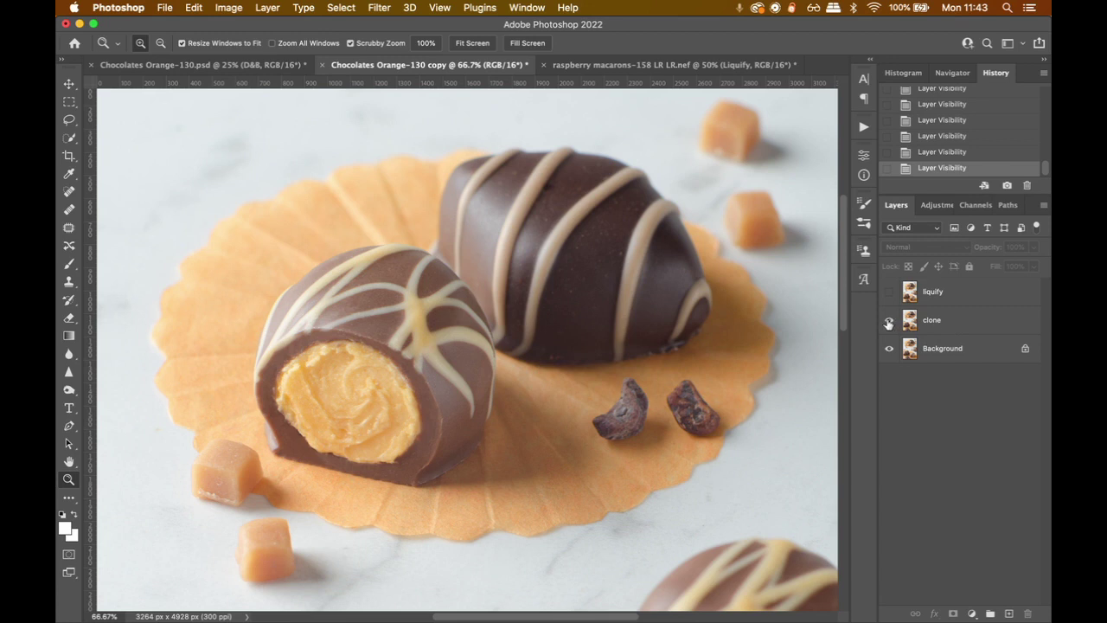
click(888, 322)
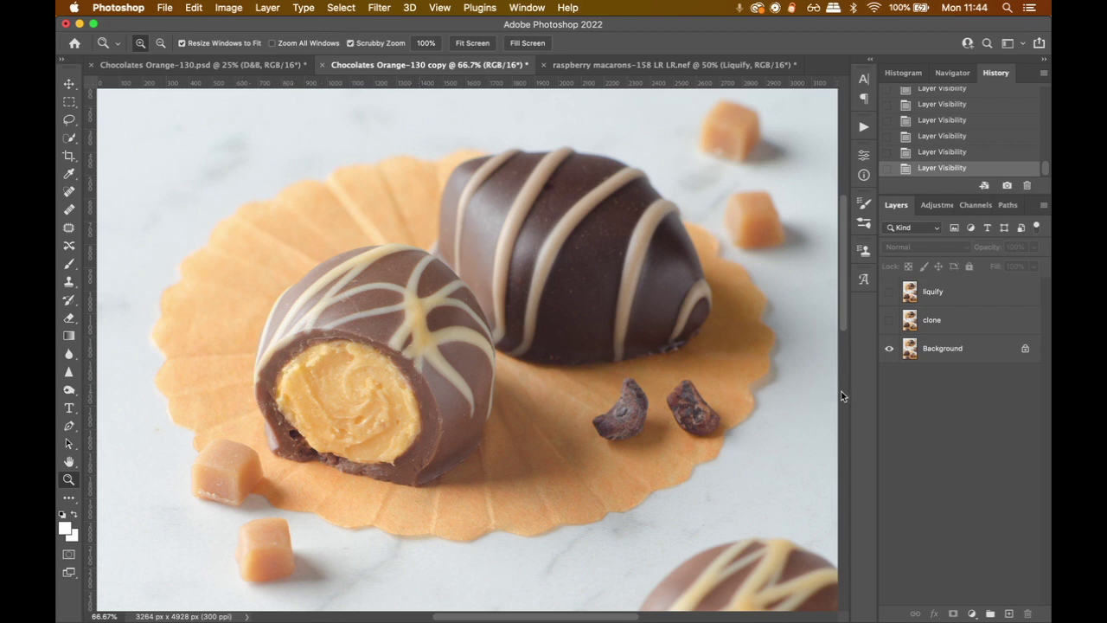
click(890, 321)
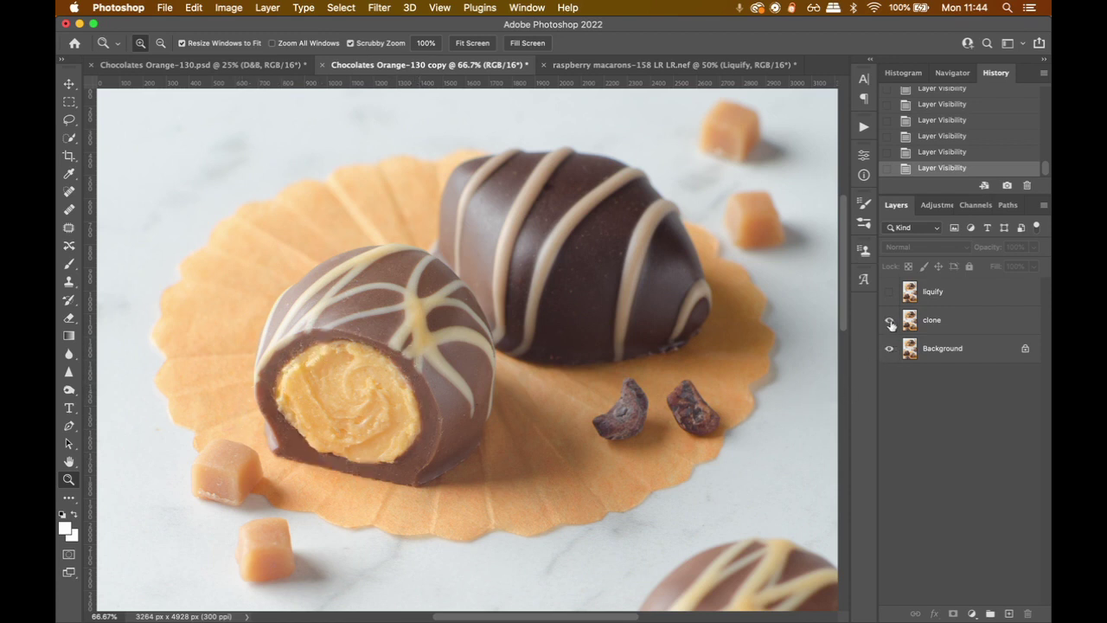
Step: Duplicate the clone layer under the name "liquify tutorial"
click(951, 326)
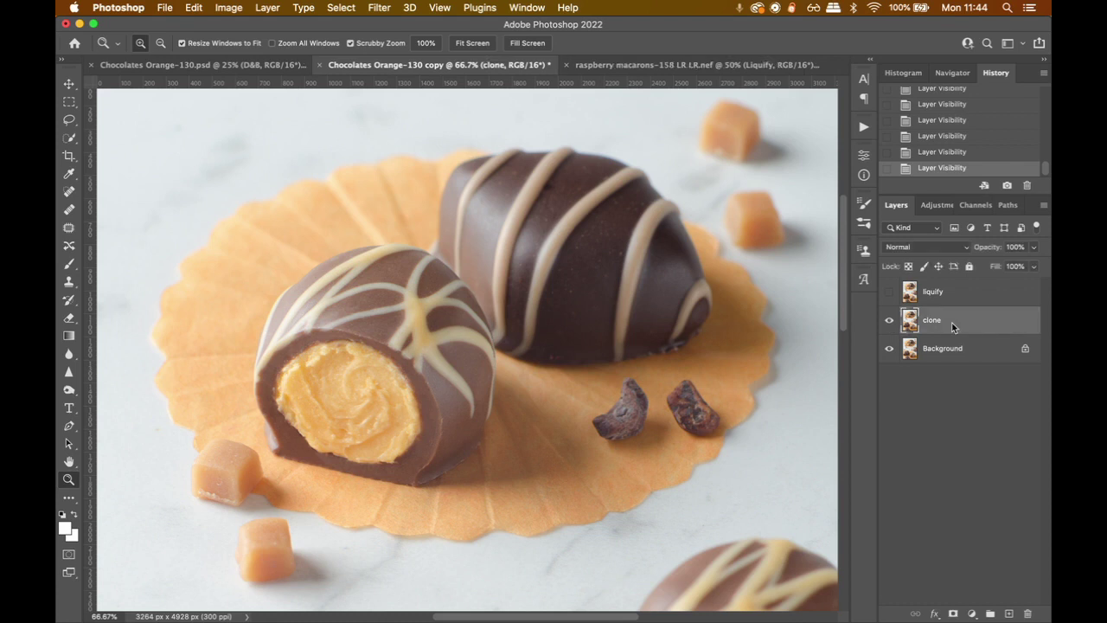
key(super+alt+j)
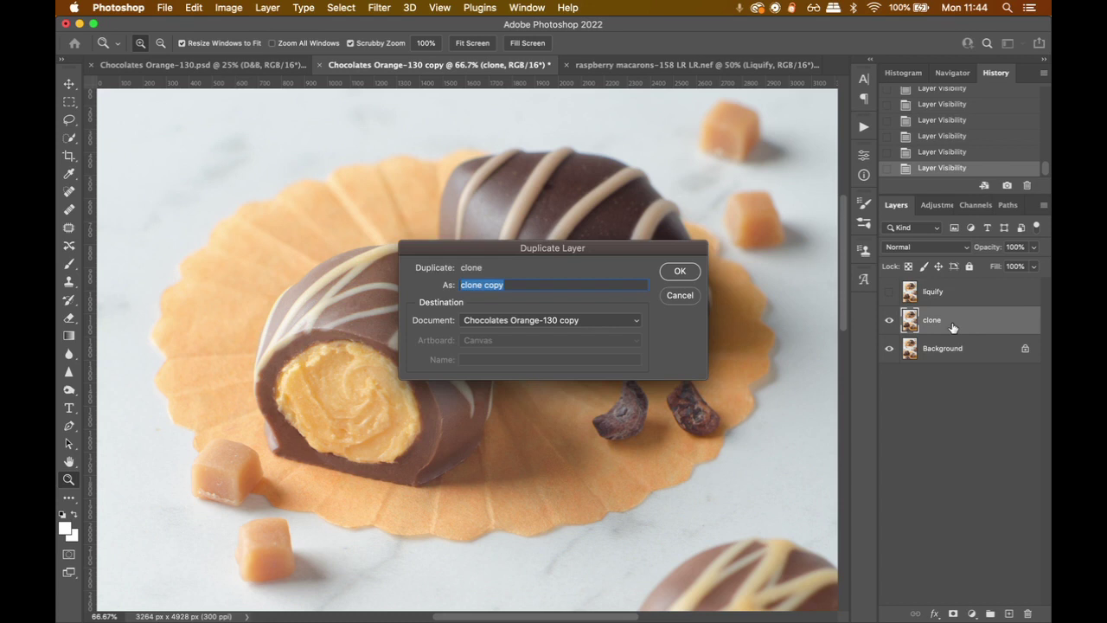
text(liquify tutorial)
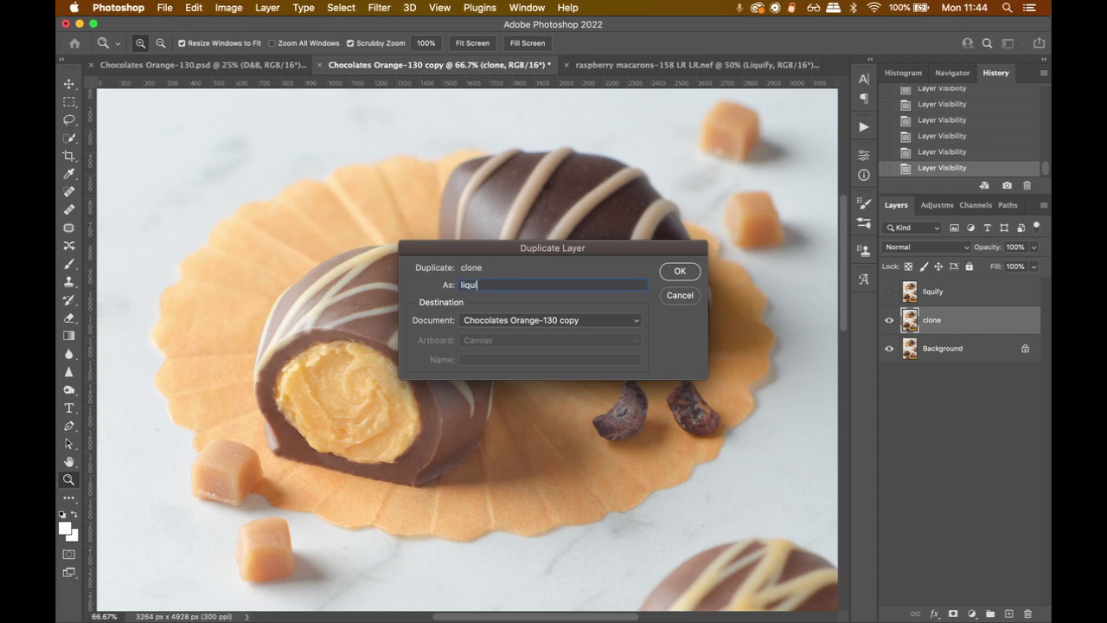
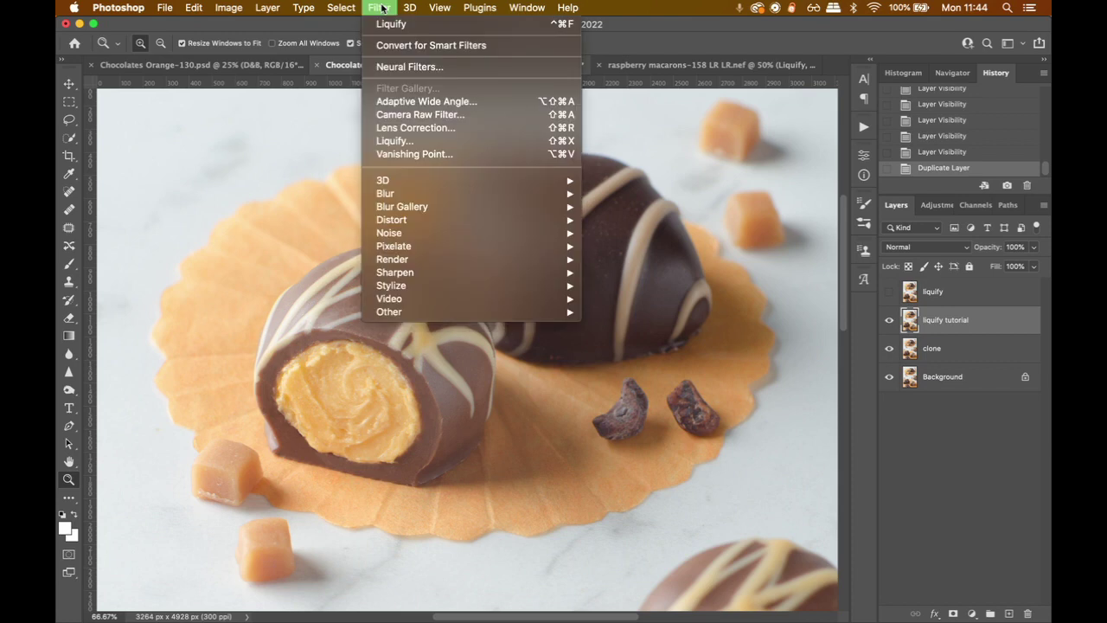
Step: Open the Liquify filter on the liquify tutorial layer and show the cut chocolate at 100%
click(395, 143)
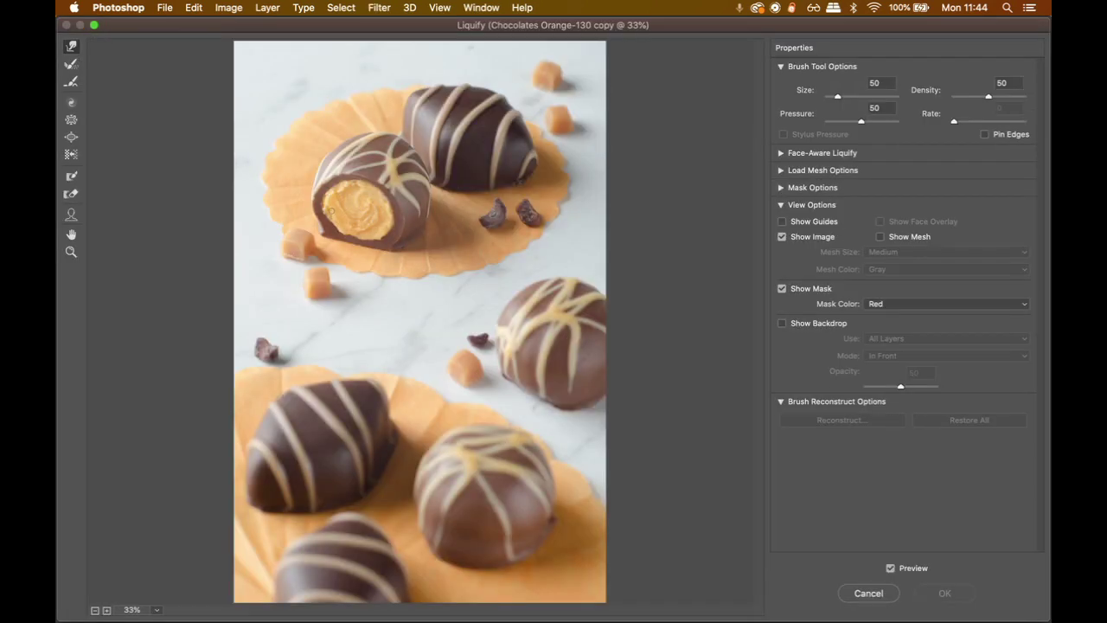
key(z)
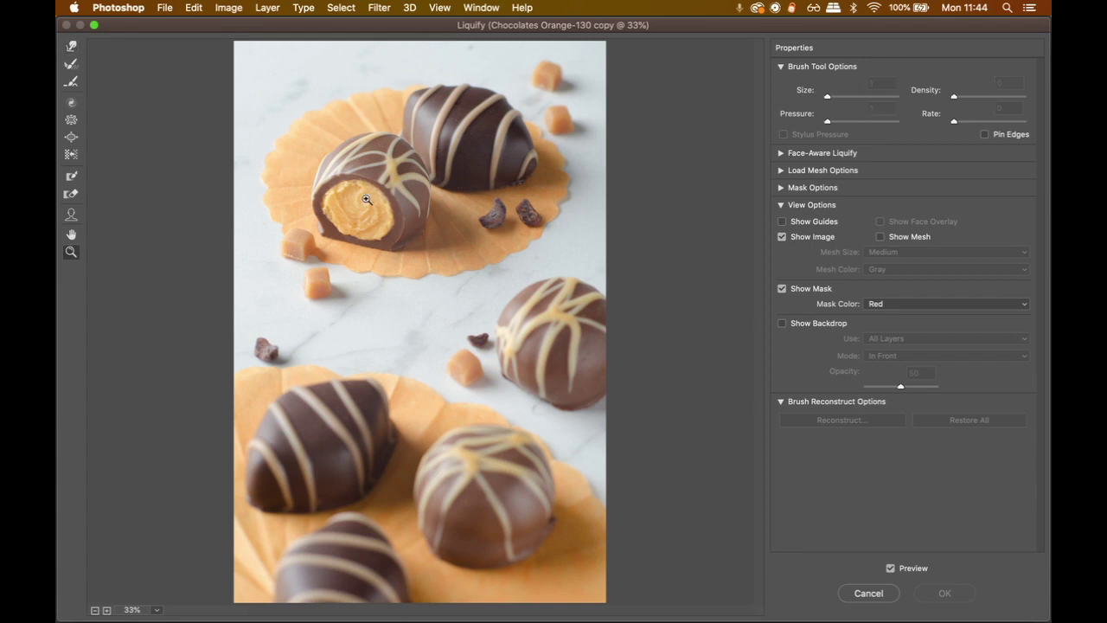
click(319, 204)
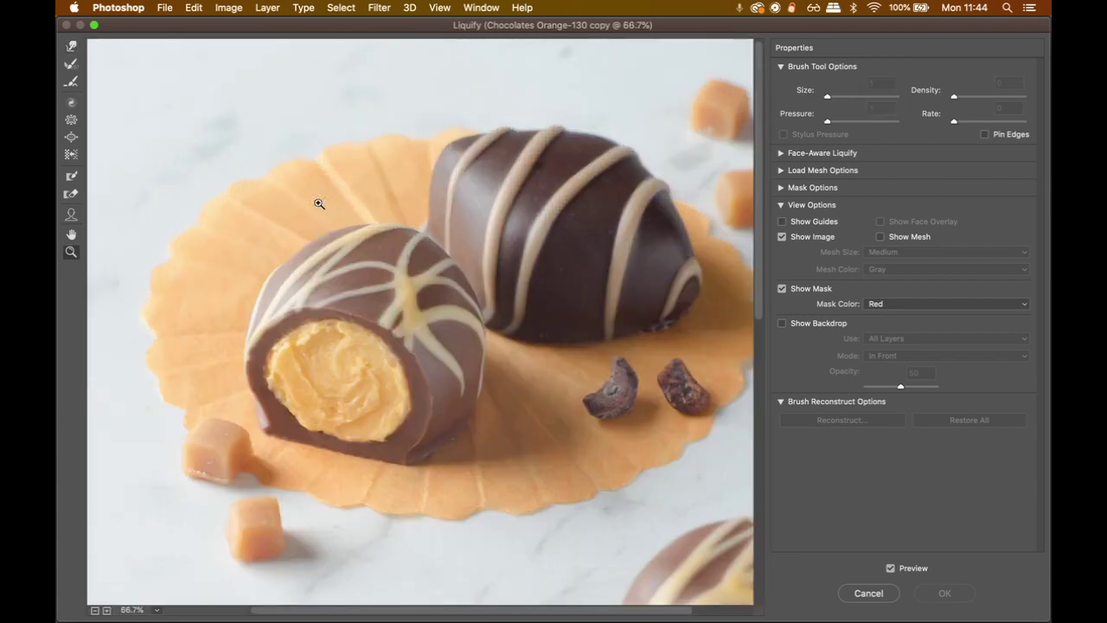
click(319, 203)
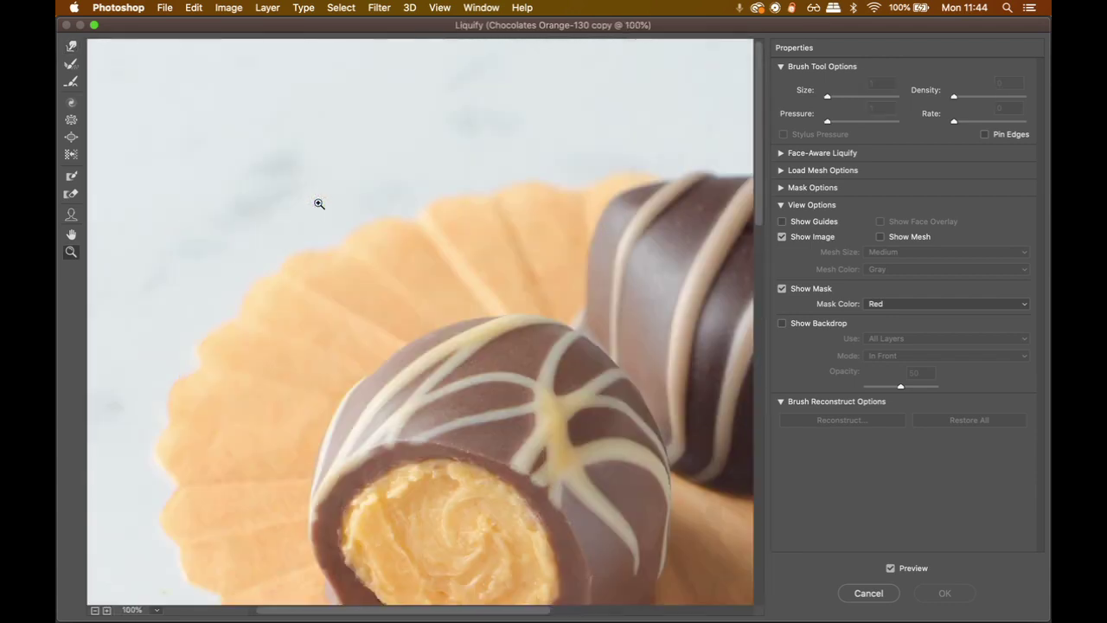
mouse_move(450, 374)
mouse_down()
mouse_move(383, 148)
mouse_move(363, 168)
mouse_move(366, 248)
mouse_move(364, 223)
mouse_up()
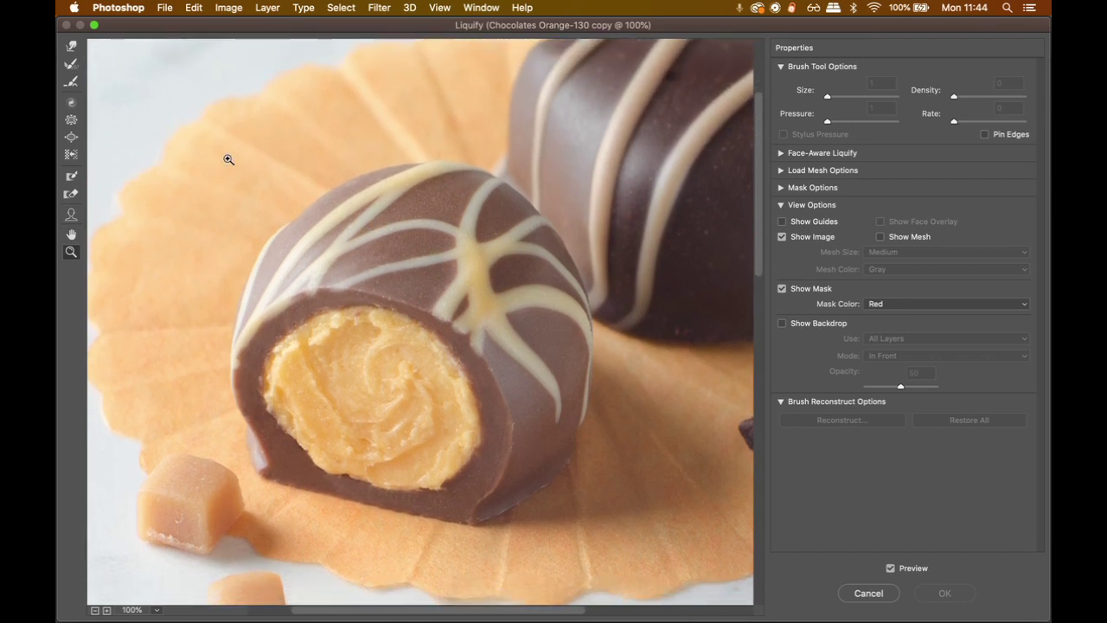
Step: Warp the lower part of the cut chocolate's cream filling with an enlarged Forward Warp brush
key(w)
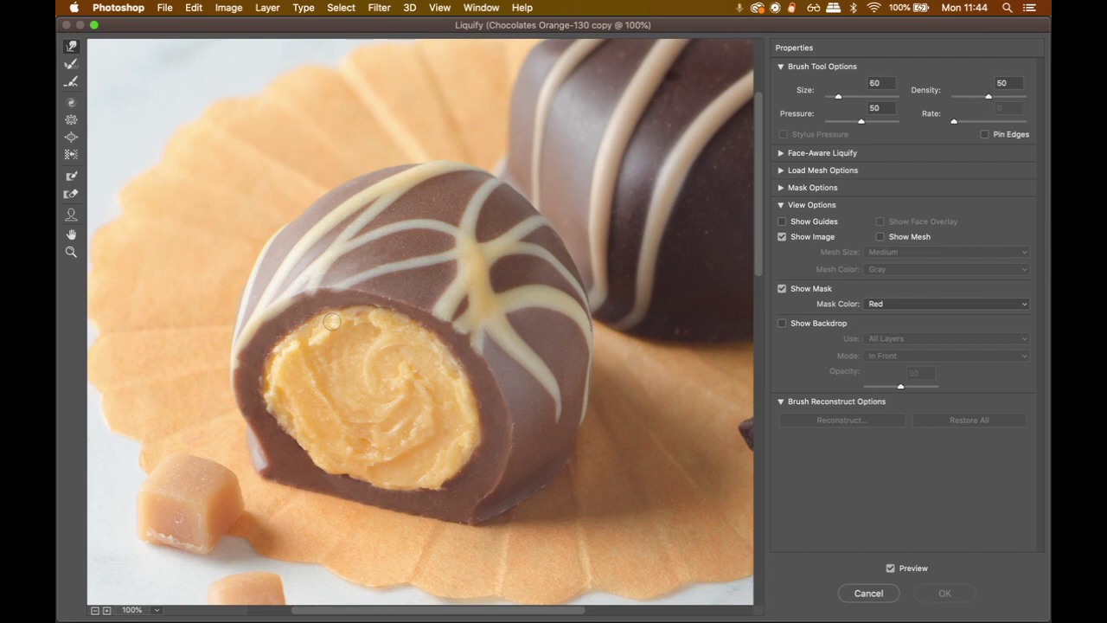
key(bracketright)
key(bracketright)
key(bracketright)
key(bracketright)
key(bracketright)
key(bracketright)
key(bracketright)
key(bracketright)
key(bracketright)
key(bracketright)
key(bracketleft)
mouse_move(325, 439)
mouse_down()
mouse_move(295, 455)
mouse_move(317, 454)
mouse_move(264, 464)
mouse_move(303, 456)
mouse_move(313, 440)
mouse_move(302, 412)
mouse_move(325, 457)
mouse_move(348, 467)
mouse_move(304, 438)
mouse_move(273, 461)
mouse_move(291, 473)
mouse_move(273, 486)
mouse_move(296, 516)
mouse_move(282, 522)
mouse_move(250, 503)
mouse_move(295, 507)
mouse_move(239, 480)
mouse_move(263, 472)
mouse_move(300, 488)
mouse_move(286, 491)
mouse_move(276, 489)
mouse_move(315, 459)
mouse_move(358, 469)
mouse_move(335, 462)
mouse_move(338, 471)
mouse_move(353, 467)
mouse_up()
Step: Reshape both side edges of the cream filling with the Forward Warp tool at size 150
key(bracketleft)
key(bracketleft)
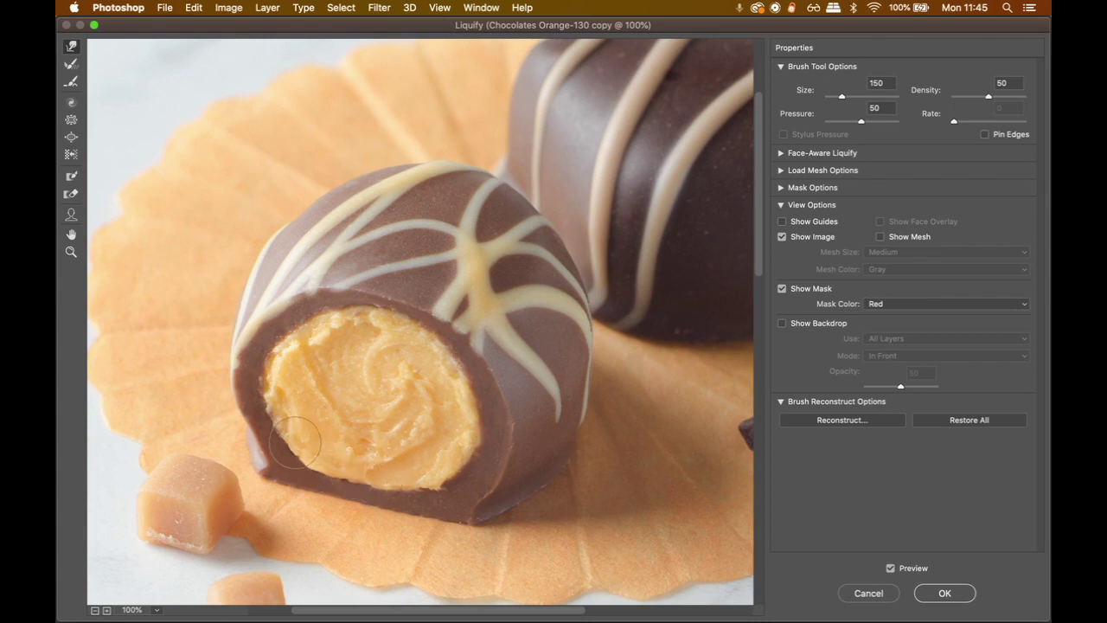
mouse_move(295, 443)
mouse_down()
mouse_move(316, 460)
mouse_move(258, 384)
mouse_move(273, 469)
mouse_move(286, 413)
mouse_up()
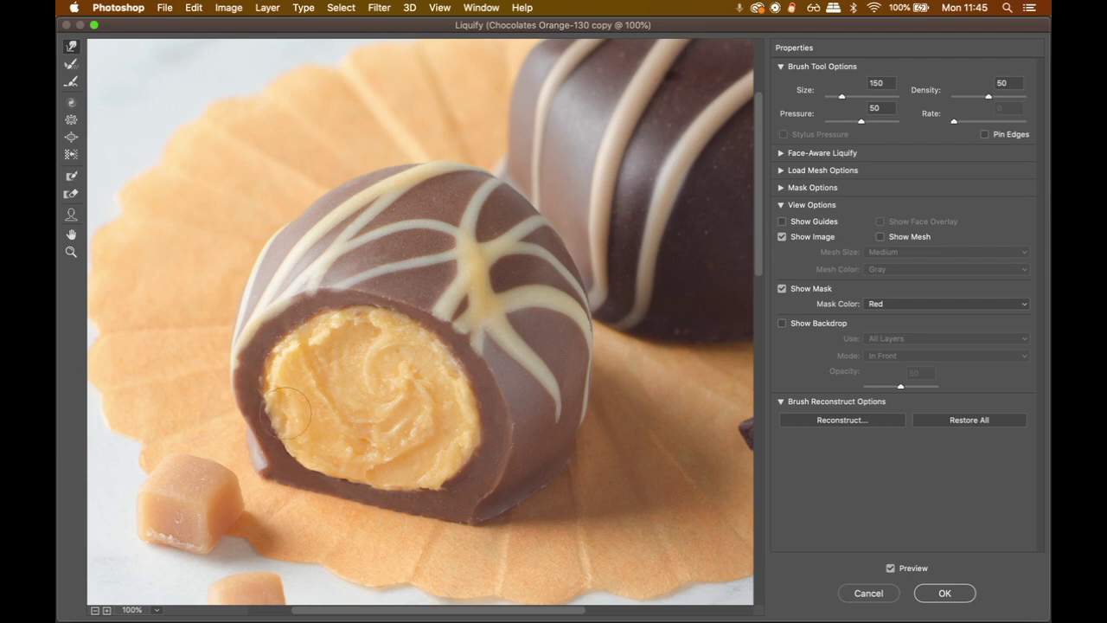
mouse_move(453, 377)
mouse_down()
mouse_move(457, 472)
mouse_move(433, 483)
mouse_move(448, 484)
mouse_move(466, 454)
mouse_move(467, 404)
mouse_up()
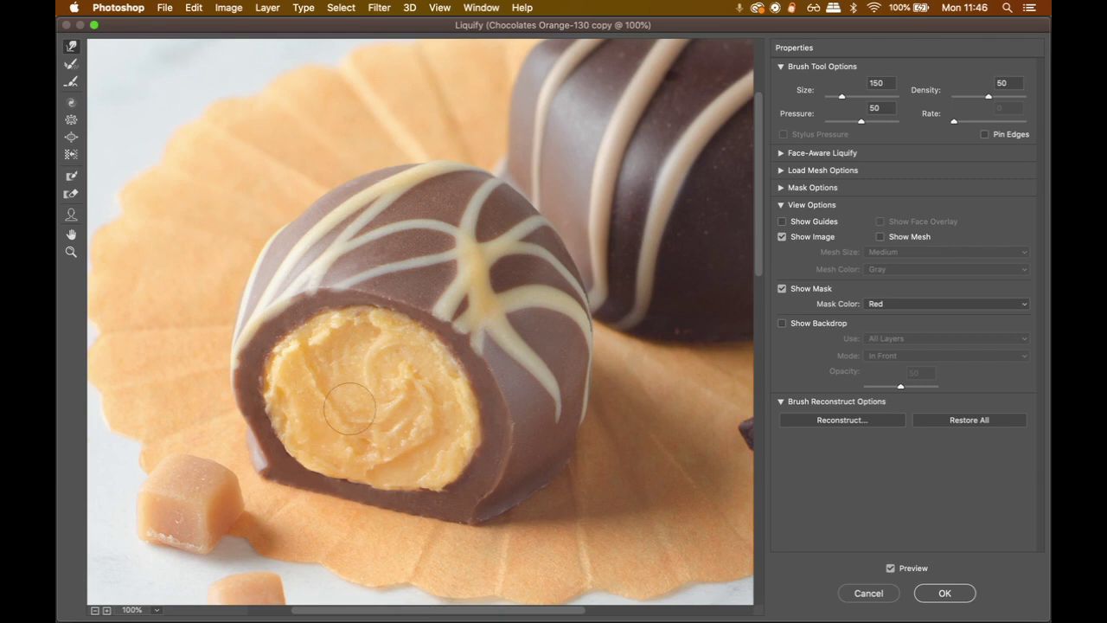
Step: Compare the cream filling before and after the warp by switching the Liquify preview off and on repeatedly
click(891, 569)
click(892, 568)
click(892, 568)
click(891, 568)
click(891, 568)
click(891, 568)
click(891, 568)
click(892, 568)
Step: Try Forward Warp brush sizes of 500 and 100 against the top edge of the cut chocolate
key(bracketright)
key(bracketright)
key(bracketright)
key(bracketright)
key(bracketright)
key(bracketright)
key(bracketright)
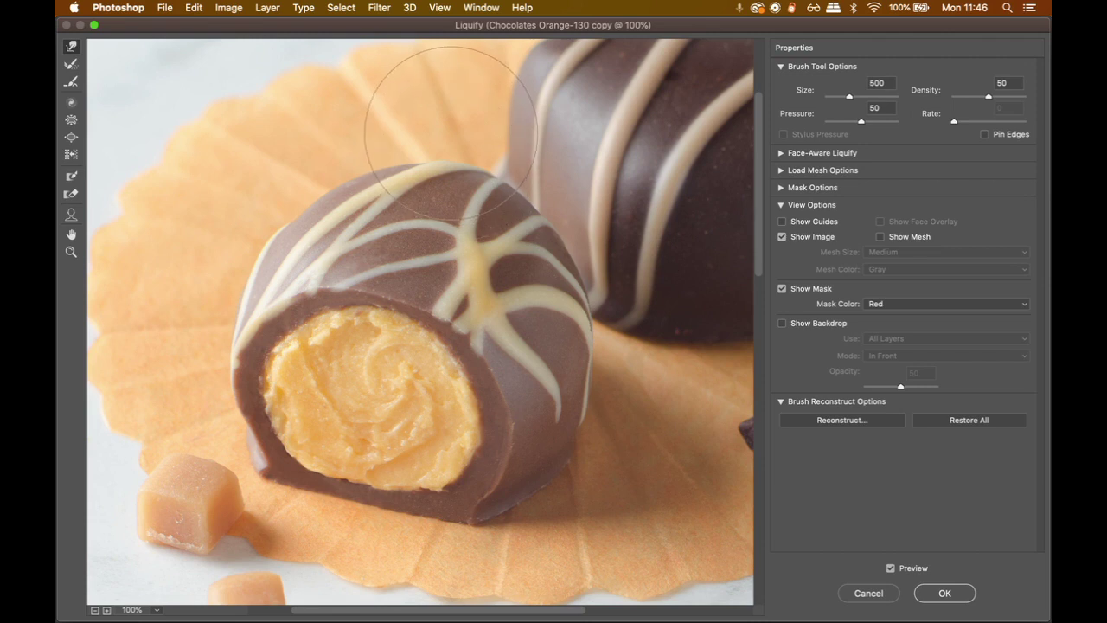
key(bracketleft)
key(bracketleft)
key(bracketleft)
key(bracketleft)
key(bracketleft)
key(bracketleft)
key(bracketleft)
key(bracketleft)
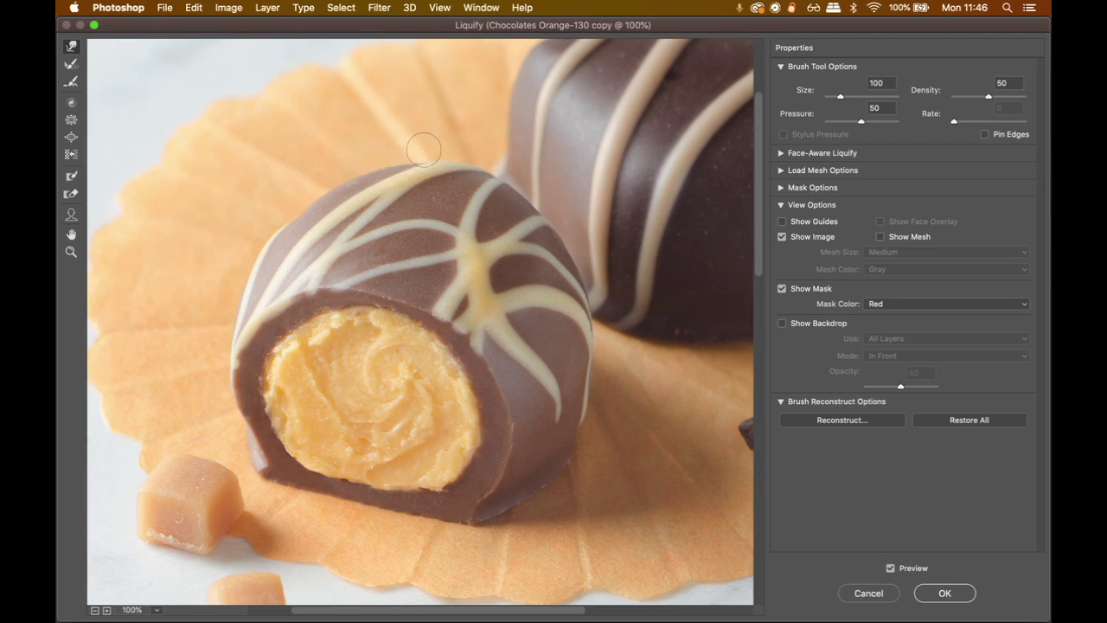
Step: Reshape the top edge of the cut chocolate's shell with the Forward Warp tool at size 700
key(bracketright)
key(bracketright)
key(bracketright)
key(bracketright)
key(bracketright)
key(bracketright)
key(bracketright)
key(bracketright)
key(bracketright)
key(bracketright)
key(bracketright)
key(bracketright)
key(bracketright)
key(bracketright)
key(bracketright)
key(bracketright)
key(bracketright)
key(bracketright)
key(bracketright)
key(bracketright)
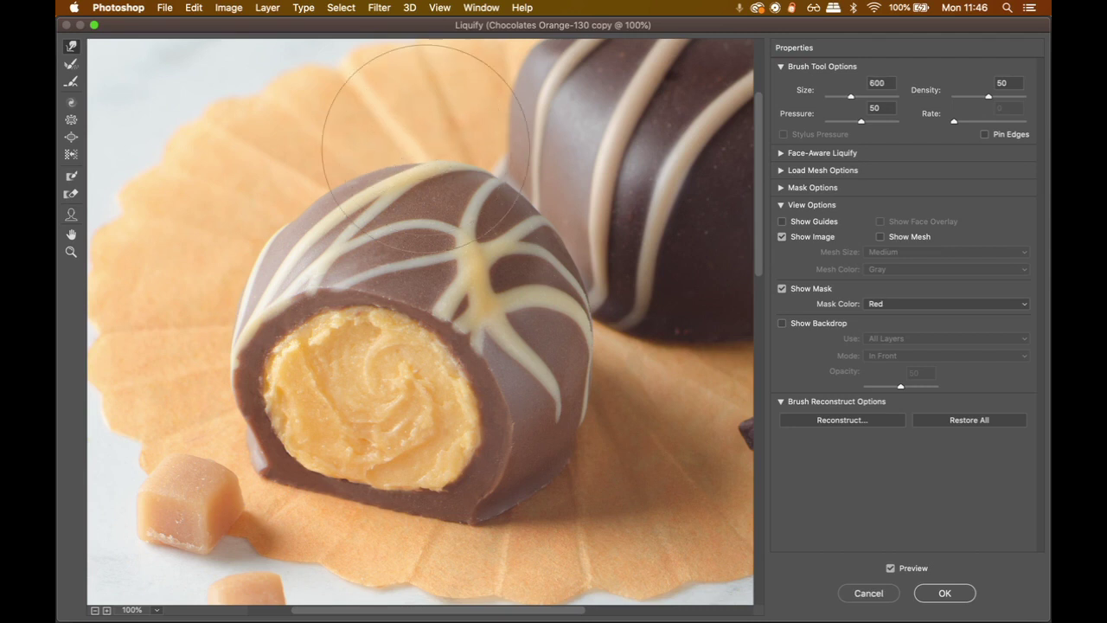
key(bracketright)
key(bracketright)
key(bracketright)
key(bracketright)
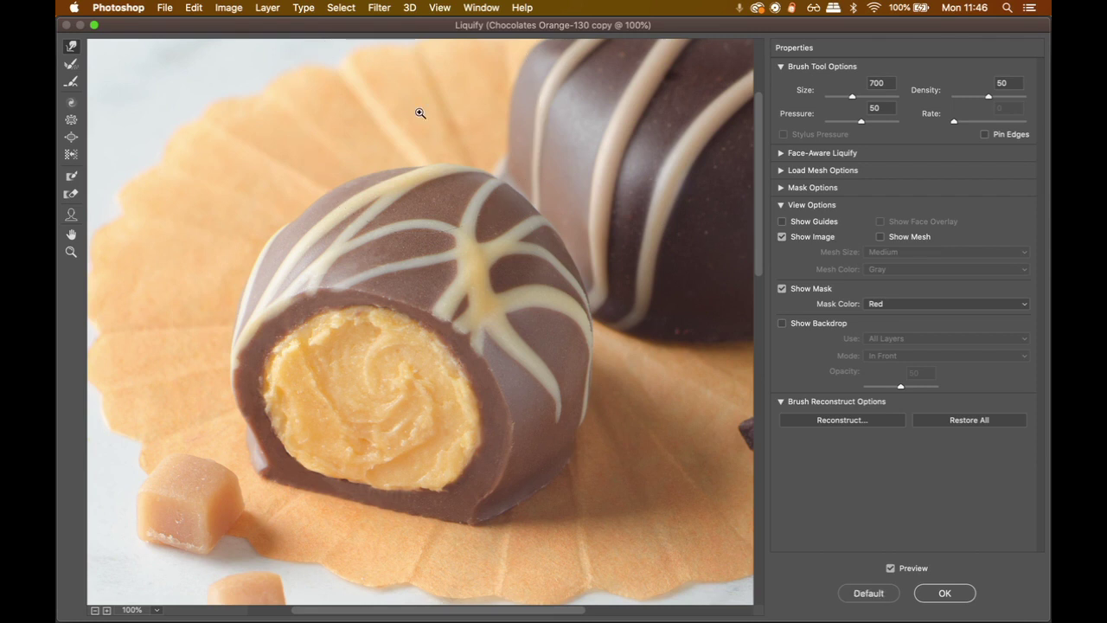
drag(562, 139, 558, 192)
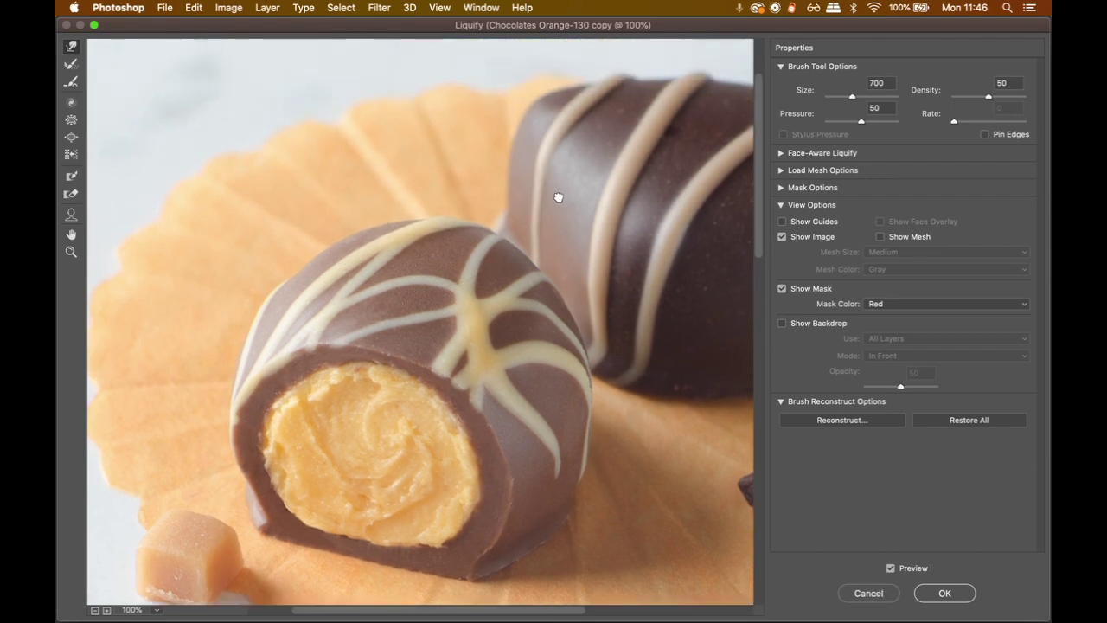
key(bracketright)
key(bracketright)
key(bracketright)
key(bracketright)
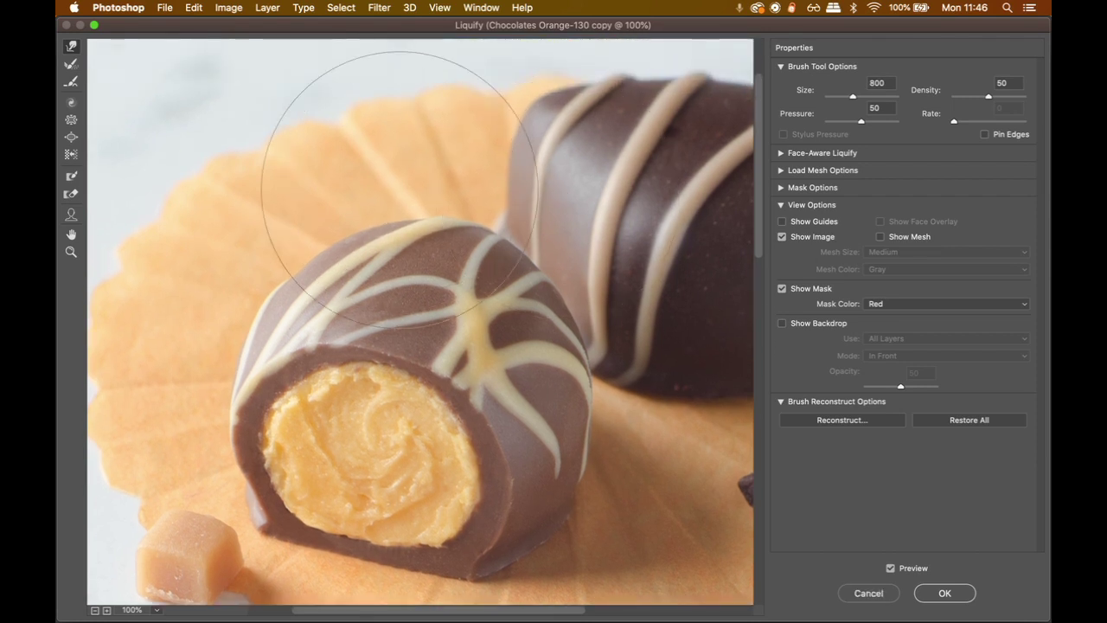
key(bracketleft)
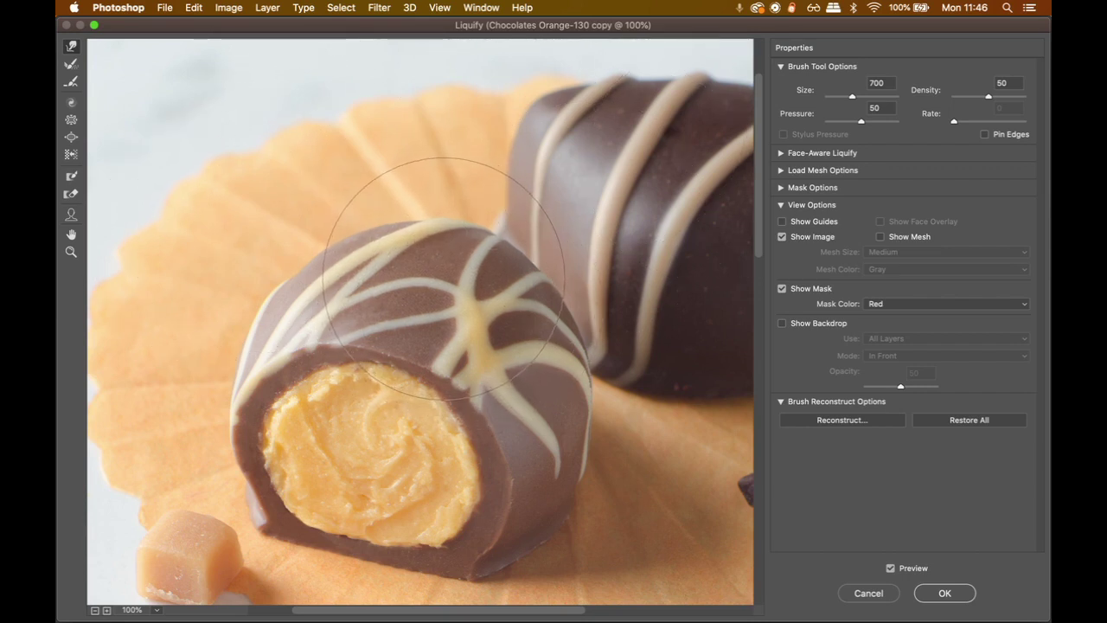
drag(444, 279, 443, 253)
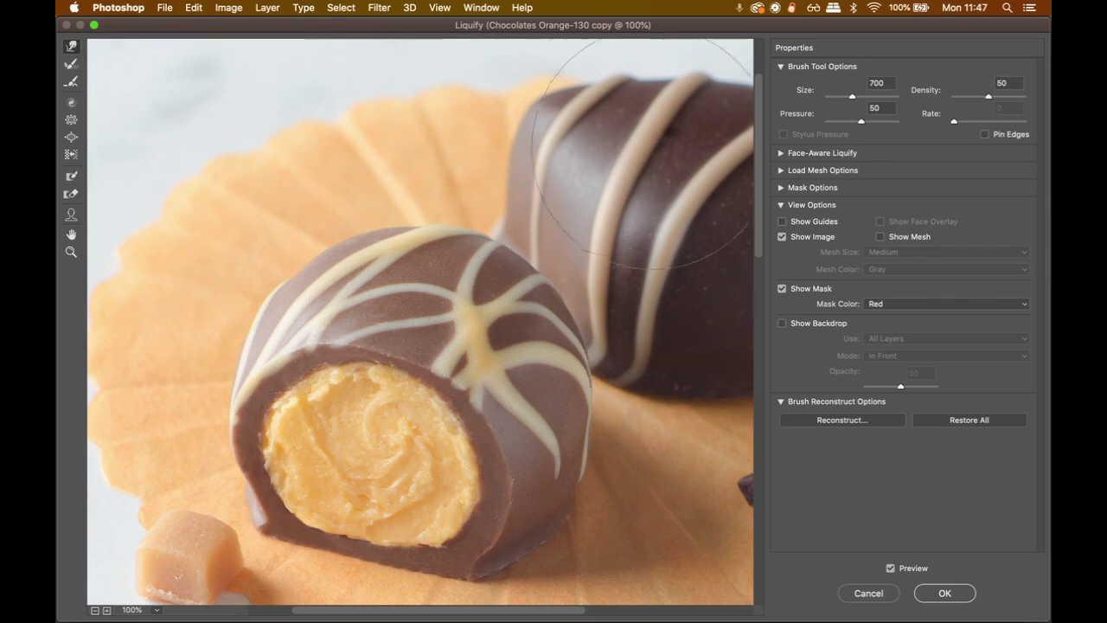
Step: Compare the chocolate shell's top curve before and after the warp by repeatedly switching the Liquify preview off and on
click(891, 569)
click(891, 569)
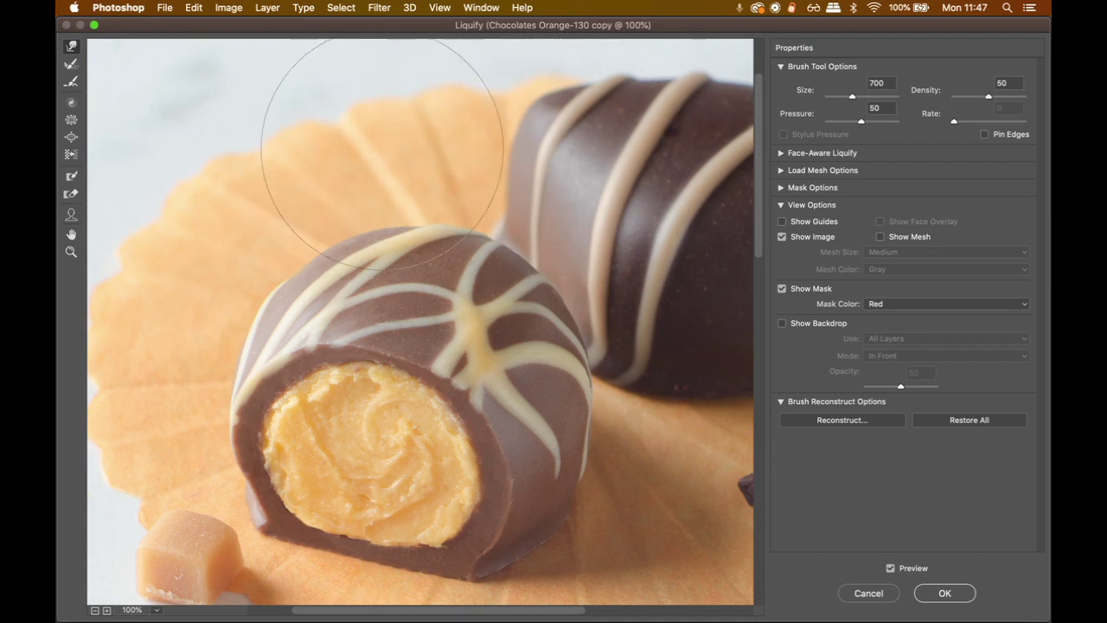
click(891, 570)
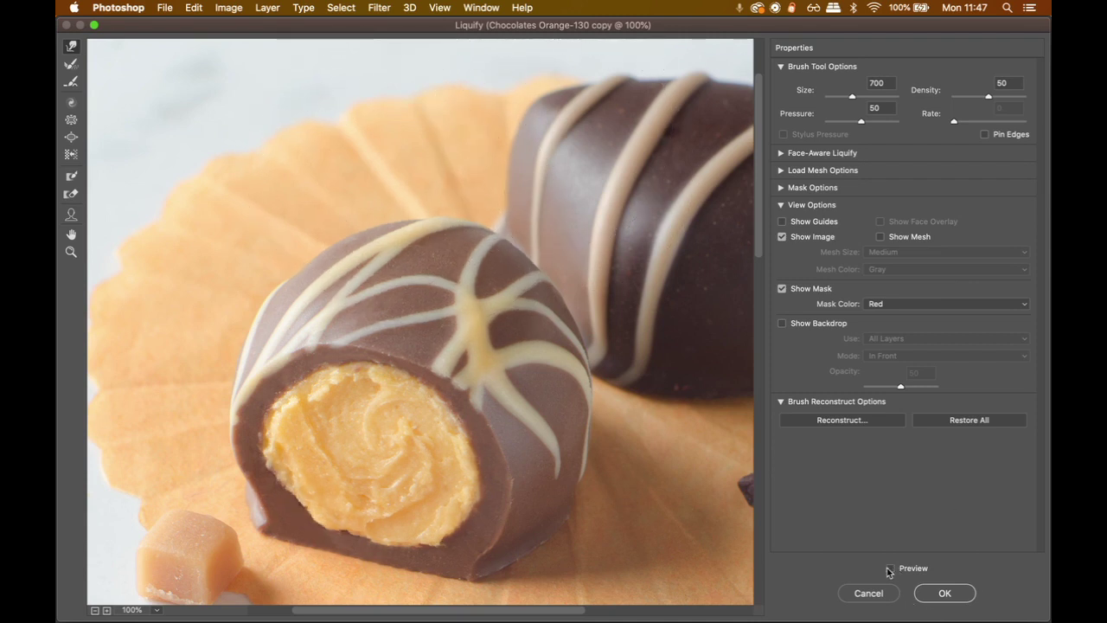
click(891, 569)
click(891, 569)
click(891, 570)
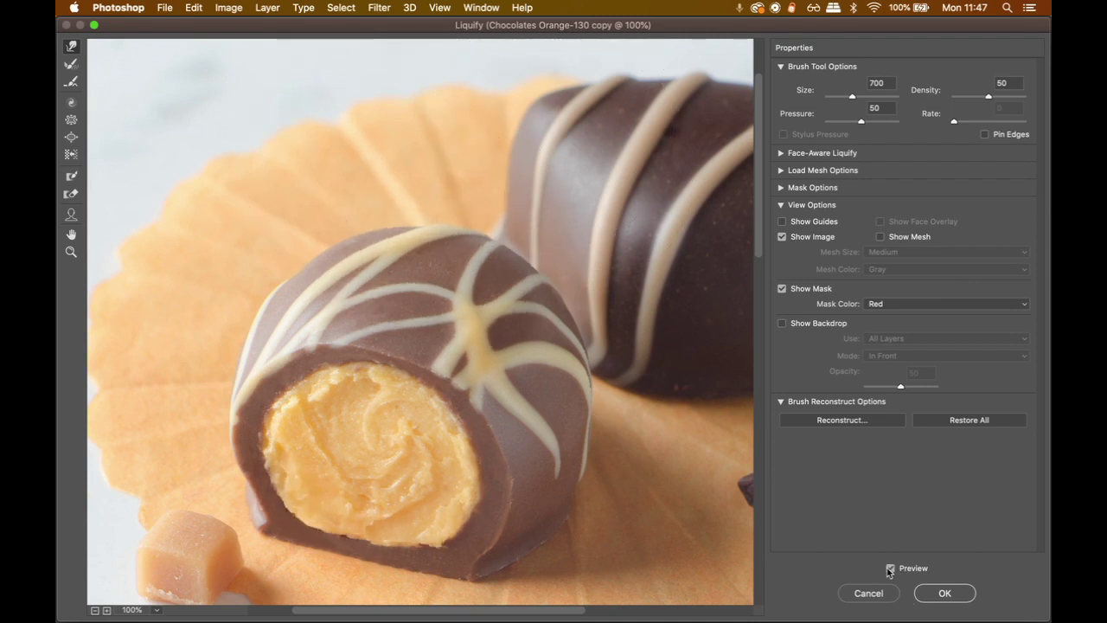
click(891, 569)
click(891, 569)
click(890, 570)
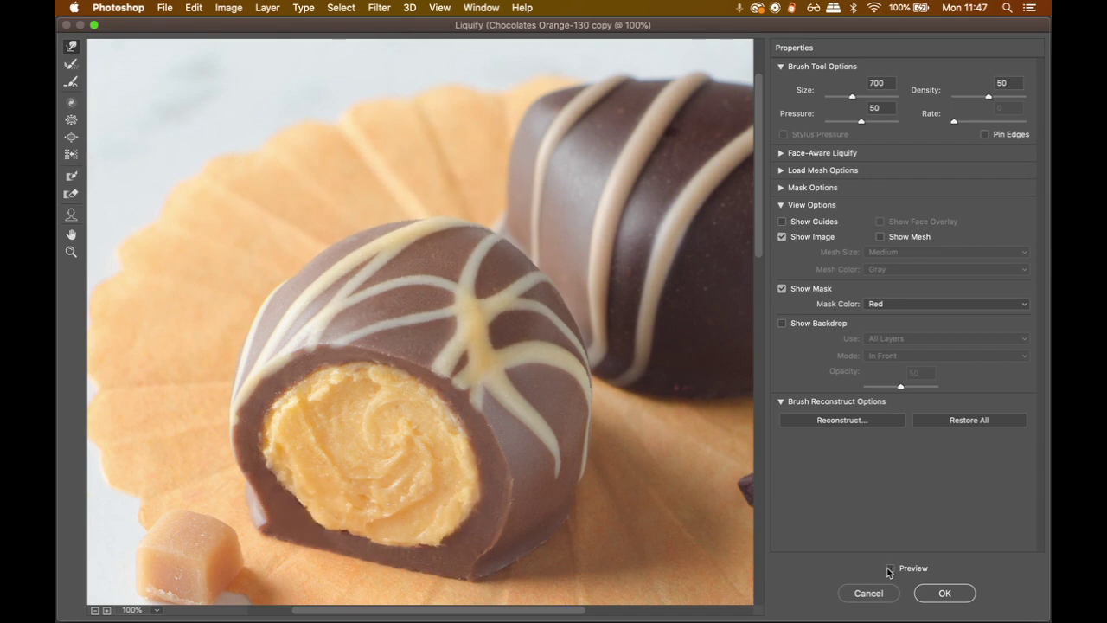
click(890, 569)
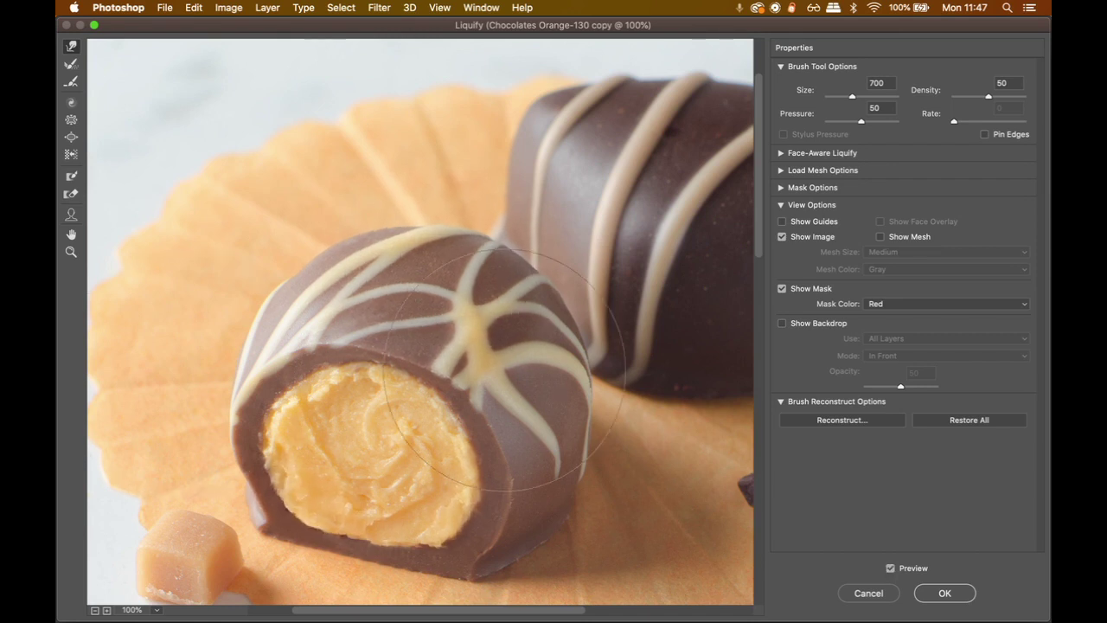
Step: Recheck the whole cut chocolate against the original and apply the Liquify changes to the liquify tutorial layer
drag(440, 421, 442, 356)
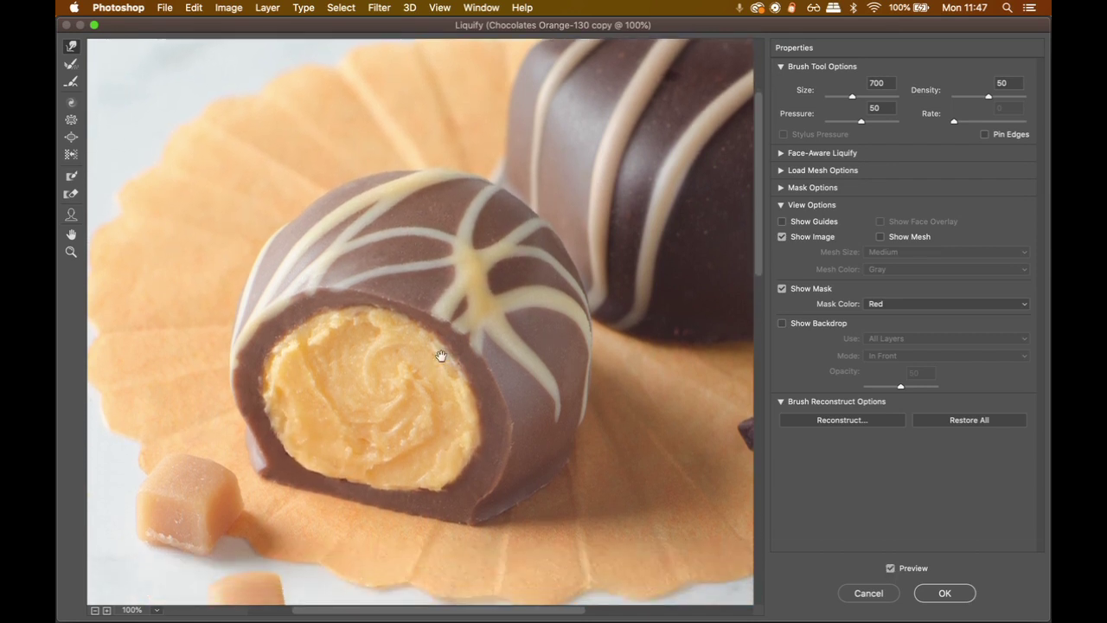
click(891, 569)
click(891, 570)
key(super+0)
click(945, 593)
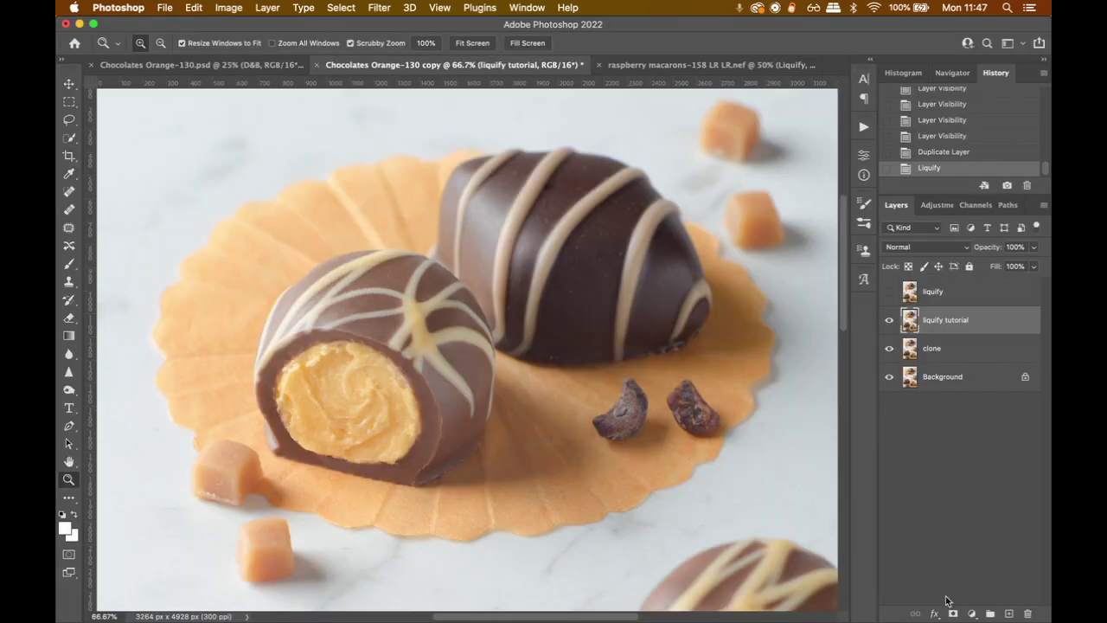
Step: Fit the whole photo in view and compare it with the liquify tutorial layer hidden and shown
key(super+0)
click(889, 321)
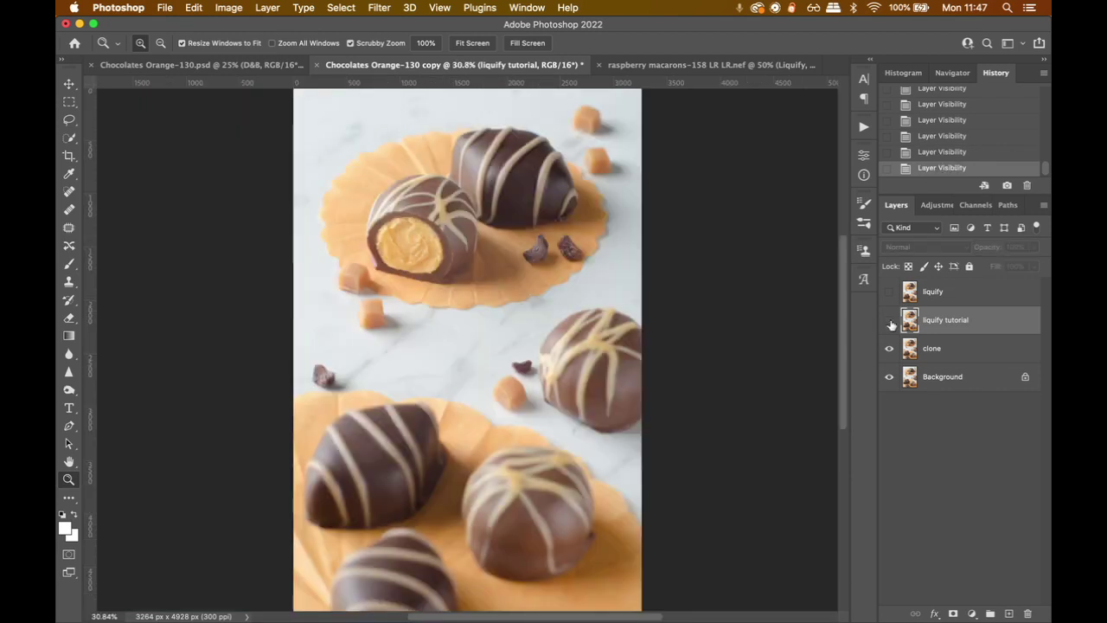
click(889, 322)
click(889, 322)
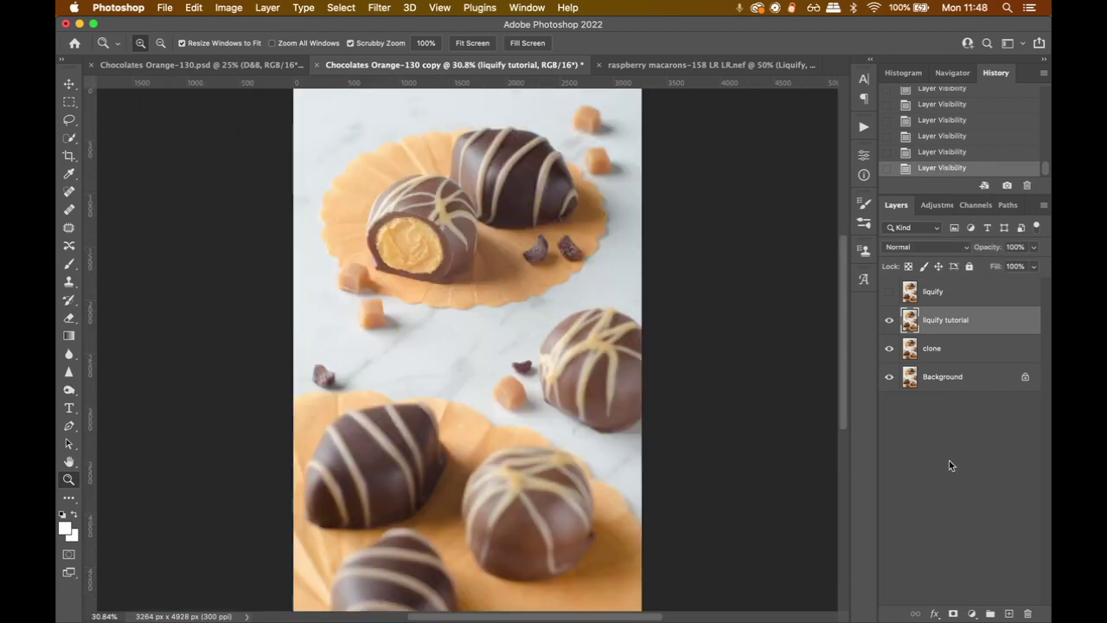